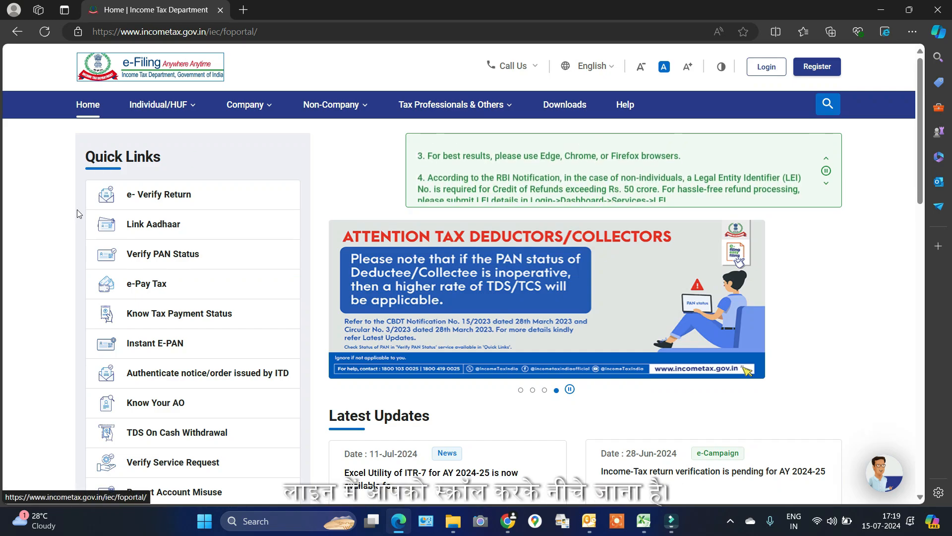
# Open the Income Tax Calculator from Quick Links
pyautogui.scroll(-2, 77, 210)
pyautogui.scroll(-2, 76, 227)
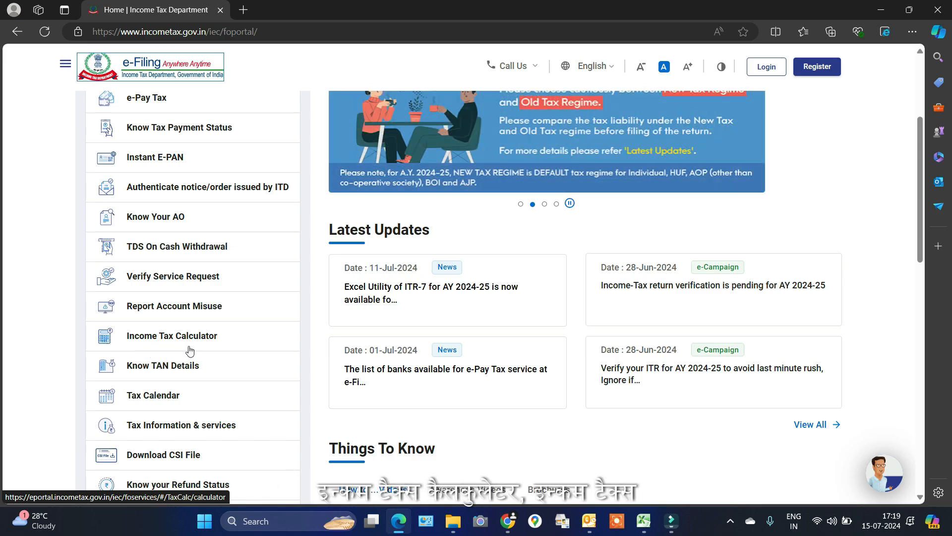
pyautogui.click(175, 336)
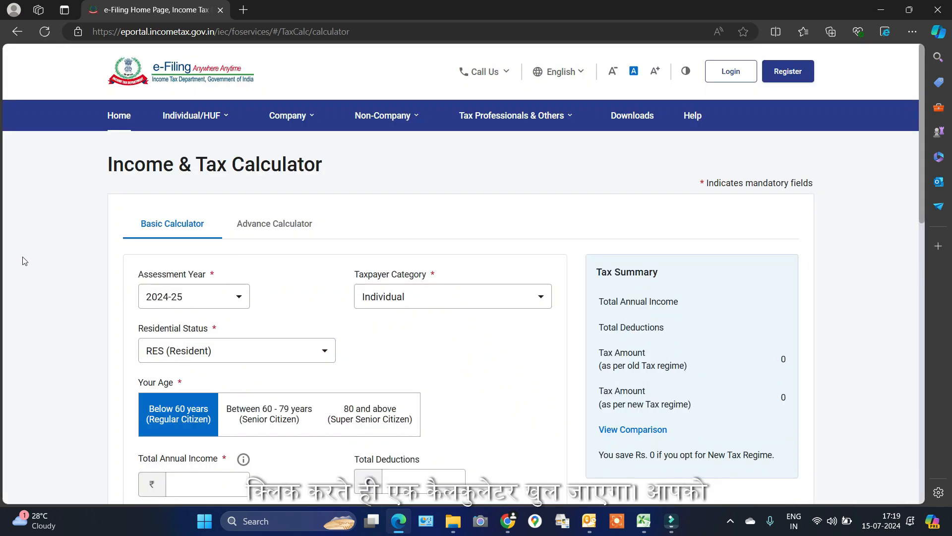
# Keep Individual as the taxpayer category for assessment year 2024-25
pyautogui.scroll(-1, 53, 250)
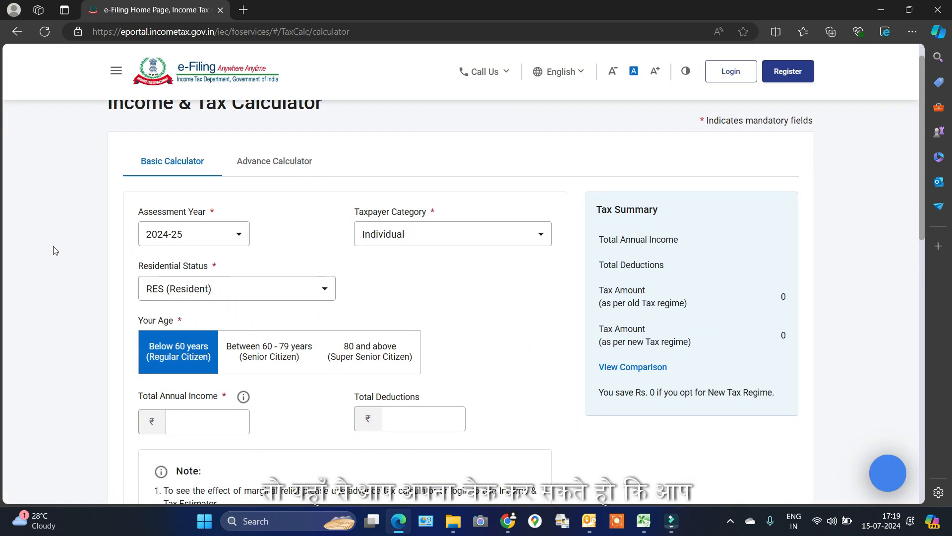
pyautogui.scroll(1, 55, 250)
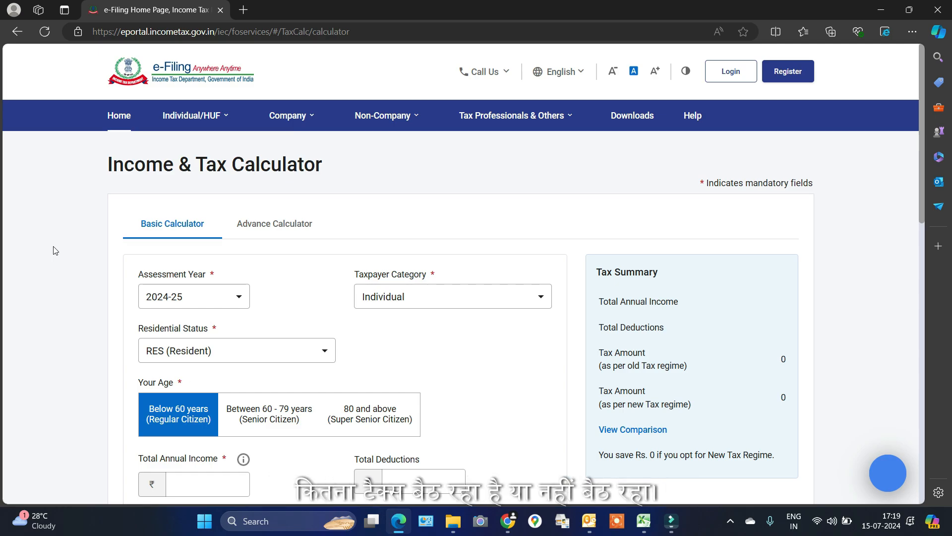
pyautogui.scroll(-1, 54, 250)
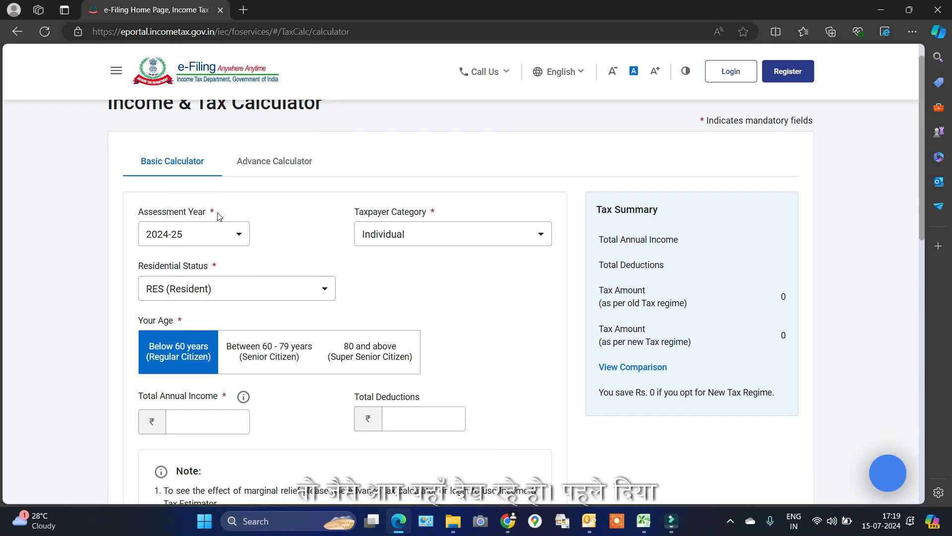
pyautogui.click(420, 240)
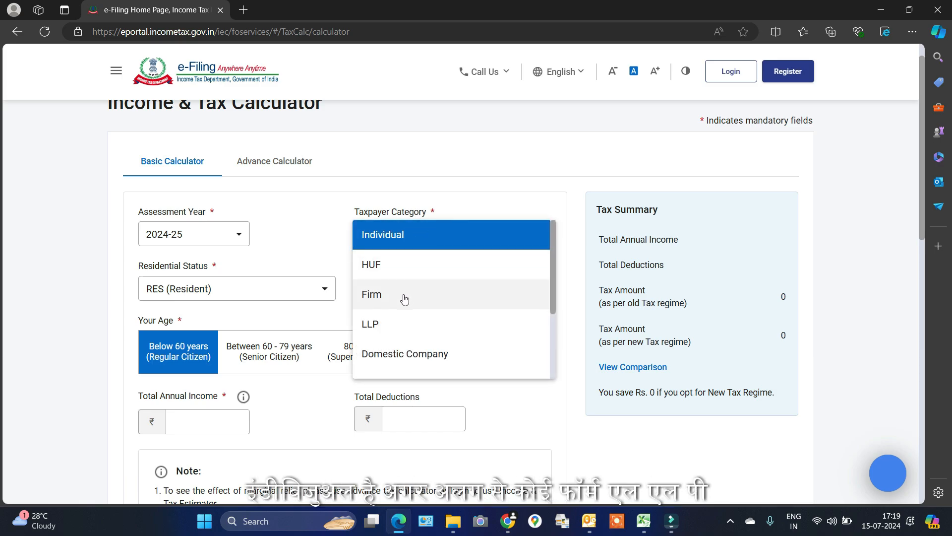
pyautogui.click(415, 238)
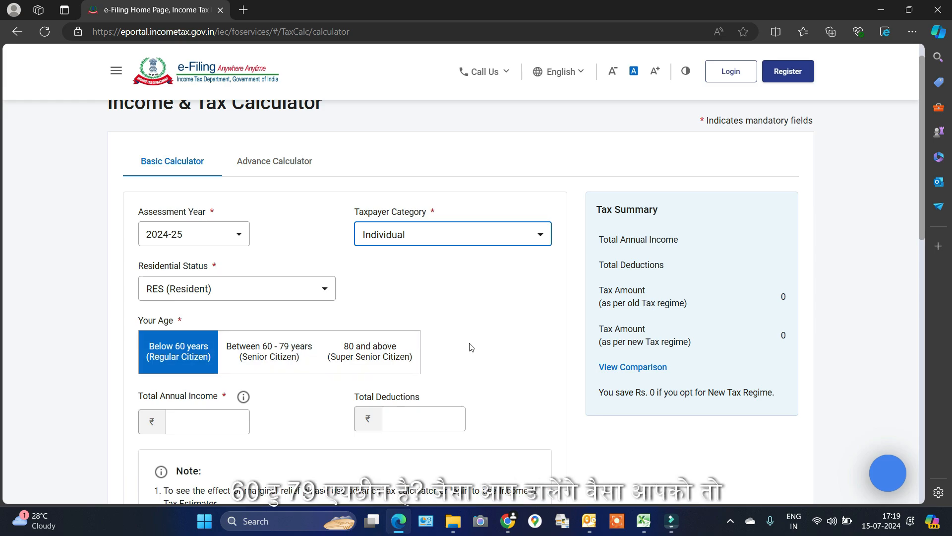
pyautogui.scroll(-1, 486, 335)
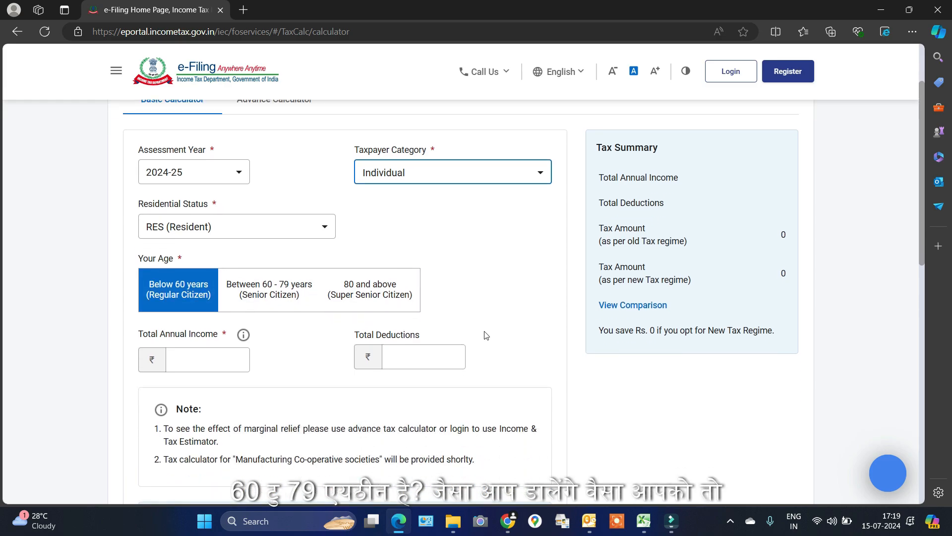
# Enter 700000 as total annual income, giving 54600 old-regime tax versus 0 new-regime
pyautogui.click(193, 358)
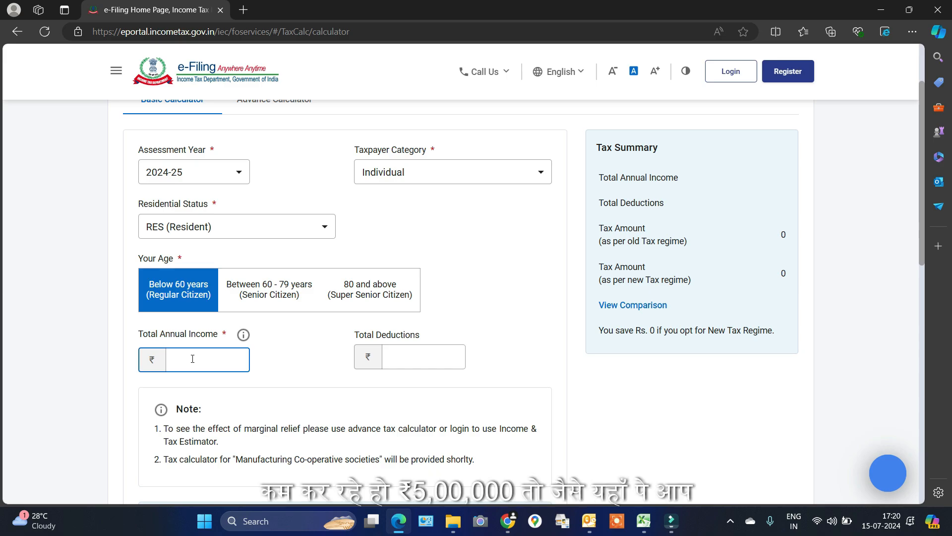
pyautogui.write('500000')
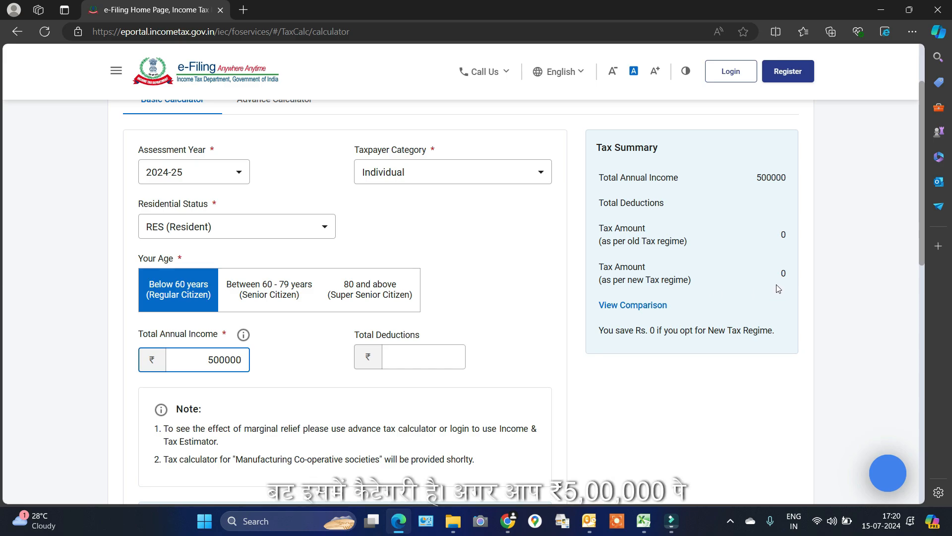
pyautogui.click(282, 365)
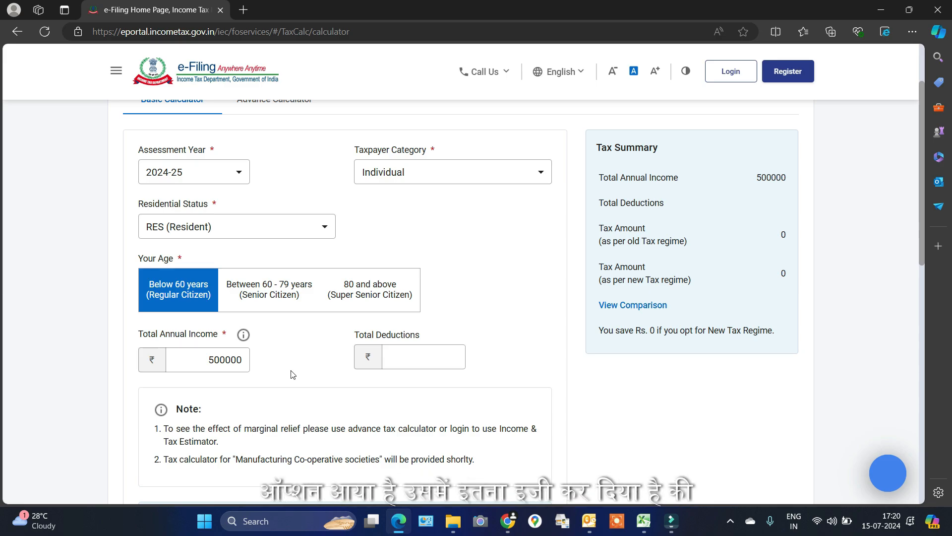
pyautogui.click(212, 361)
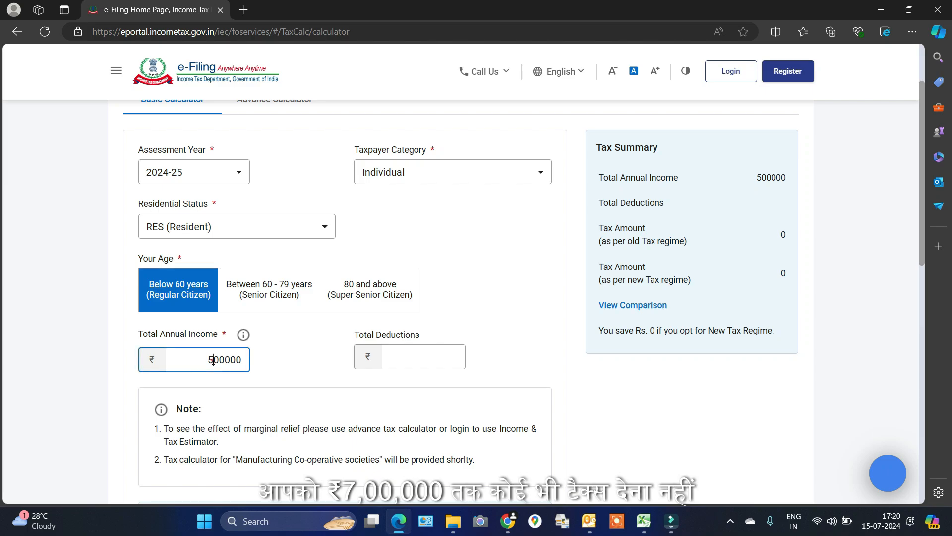
pyautogui.press('BackSpace')
pyautogui.write('7')
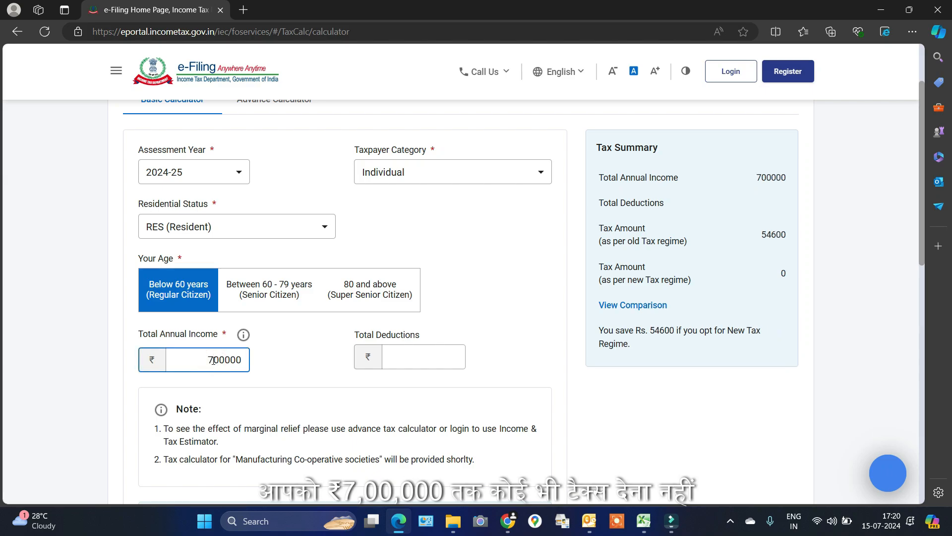
pyautogui.click(281, 359)
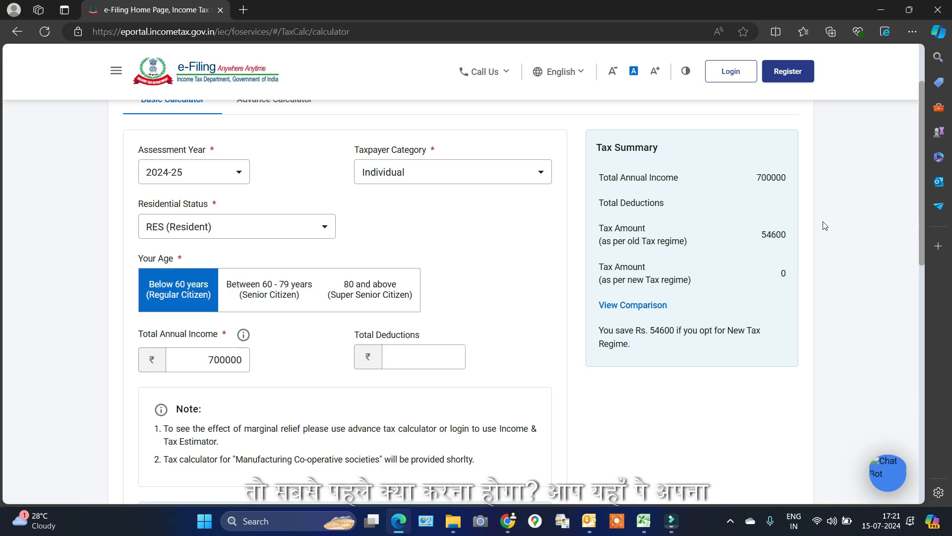
# Point out the annual income and deductions entries, then go to the portal login page
pyautogui.click(205, 360)
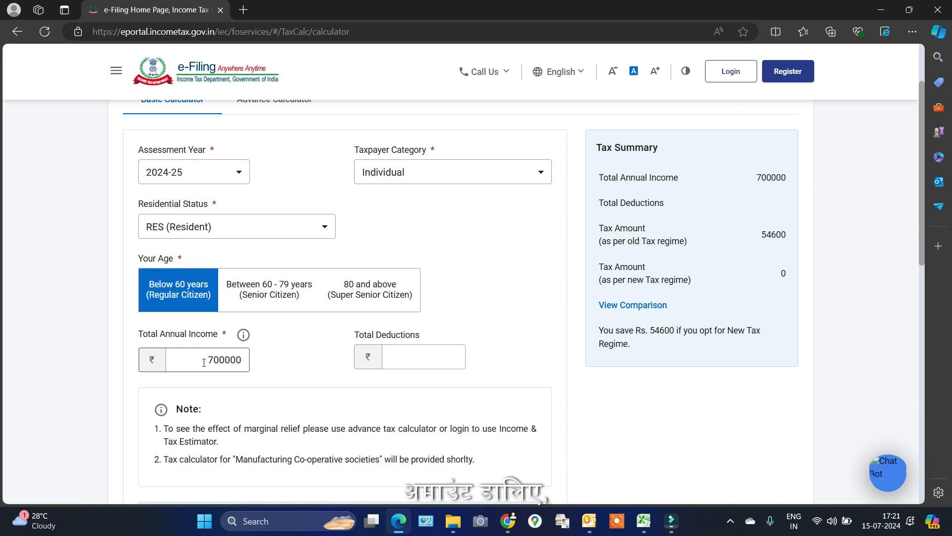
pyautogui.click(438, 363)
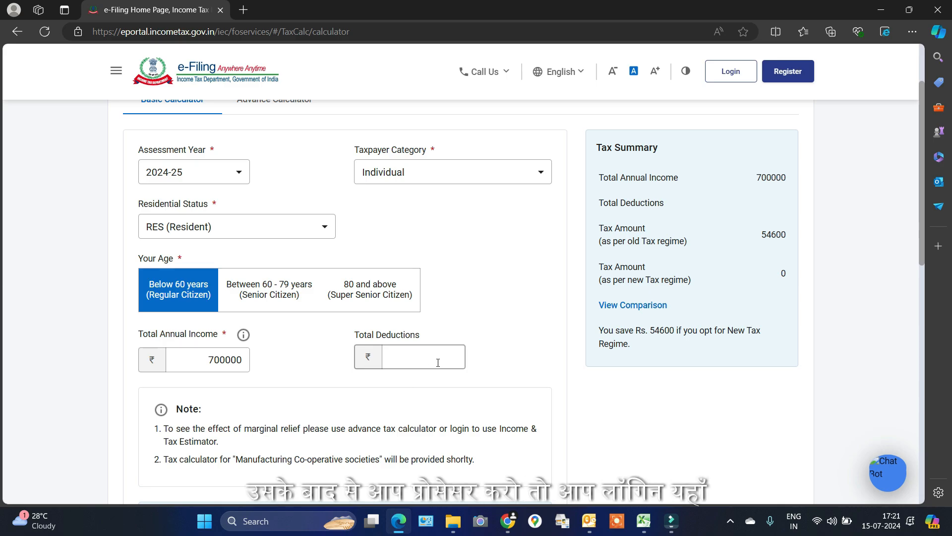
pyautogui.click(735, 77)
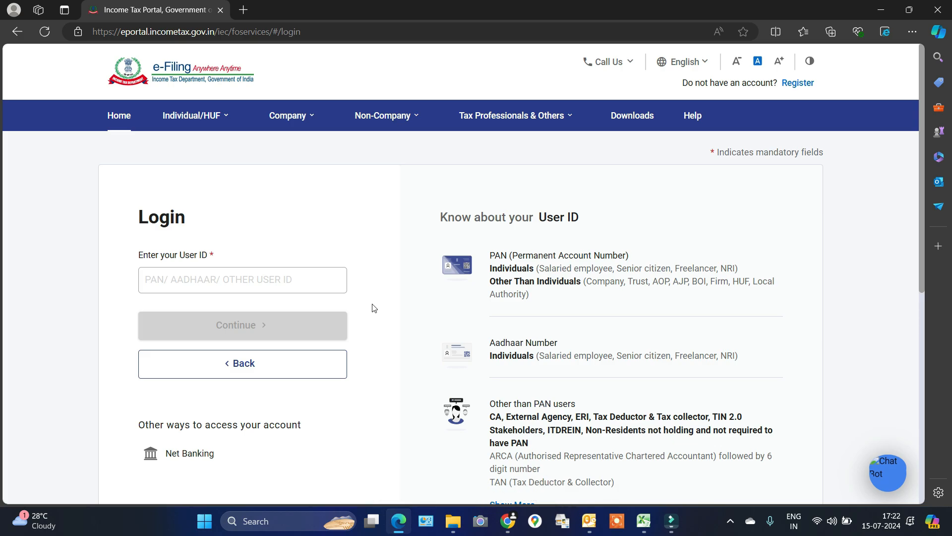
# Log in with the PAN as user ID, confirming the secure access message and entering the password
pyautogui.click(646, 521)
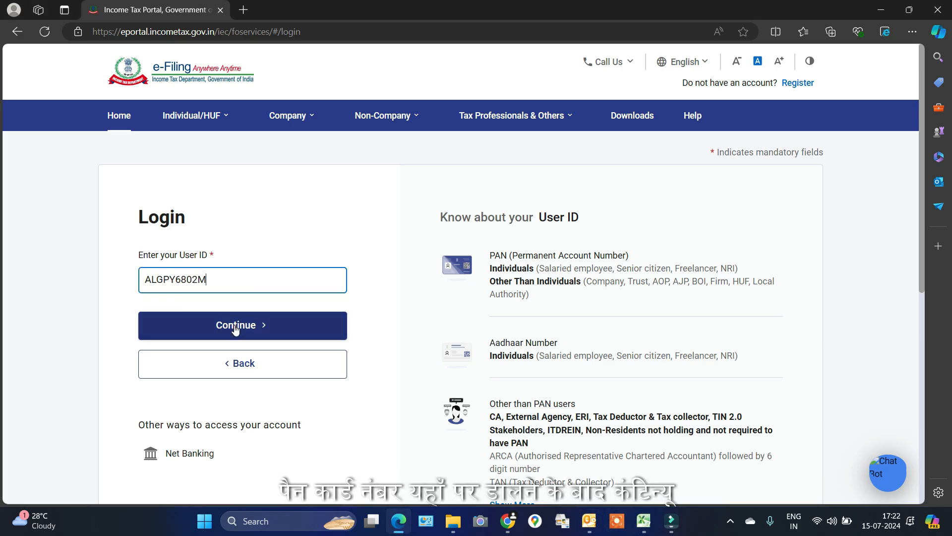
pyautogui.click(235, 328)
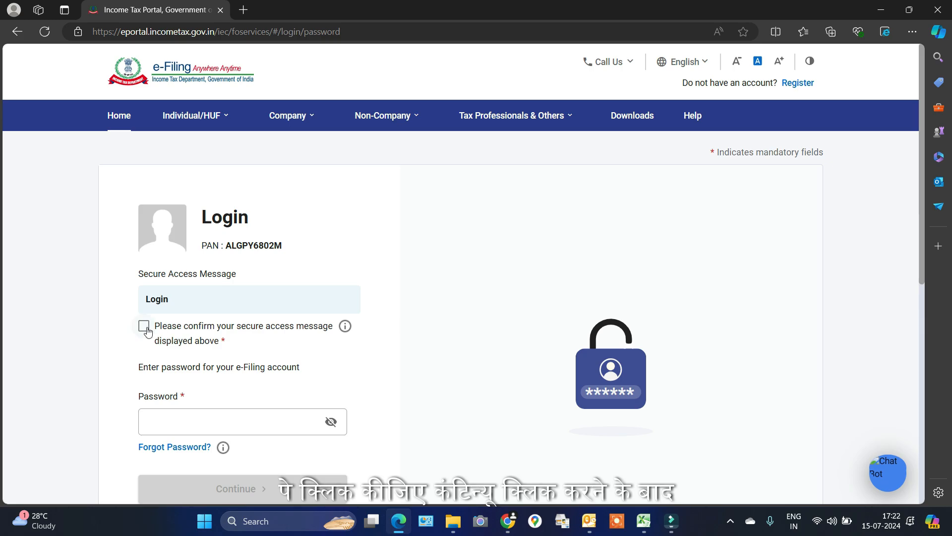
pyautogui.click(144, 326)
pyautogui.click(200, 423)
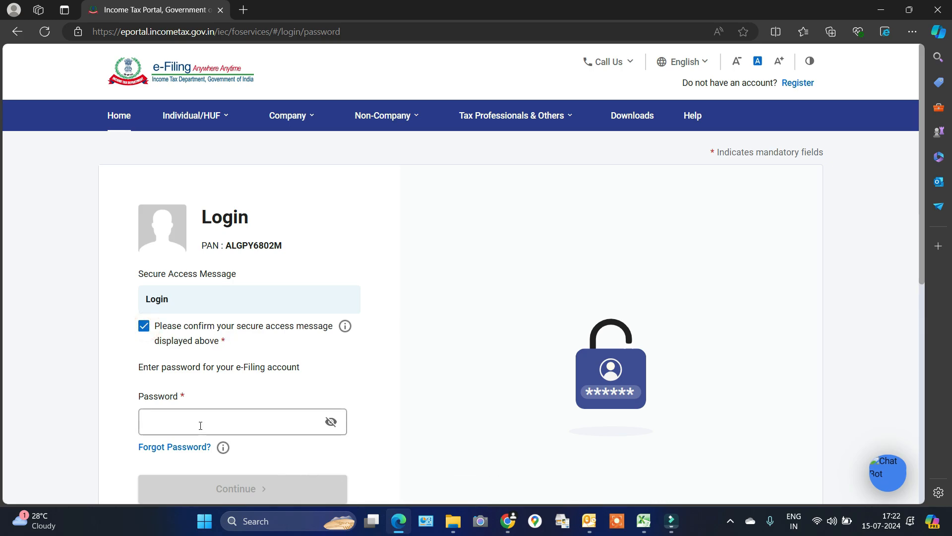
pyautogui.click(201, 425)
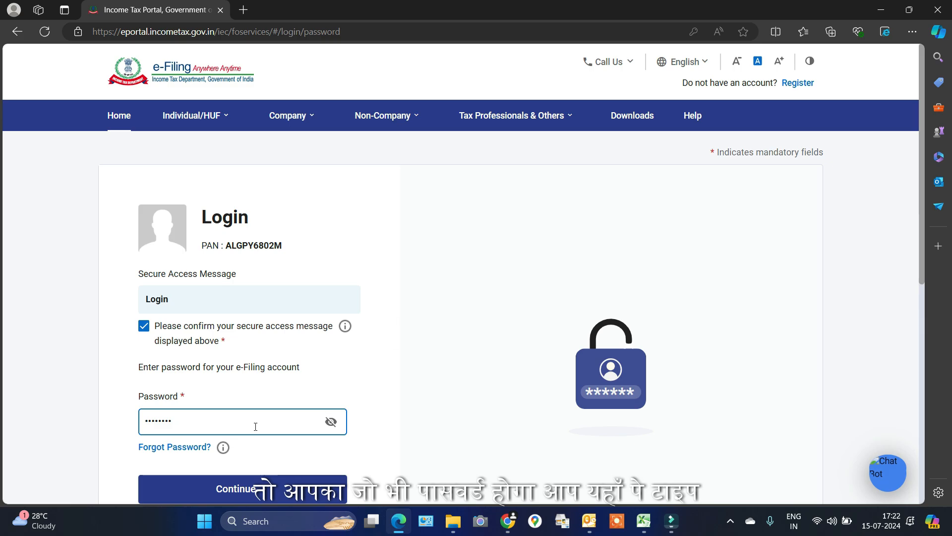
pyautogui.click(254, 496)
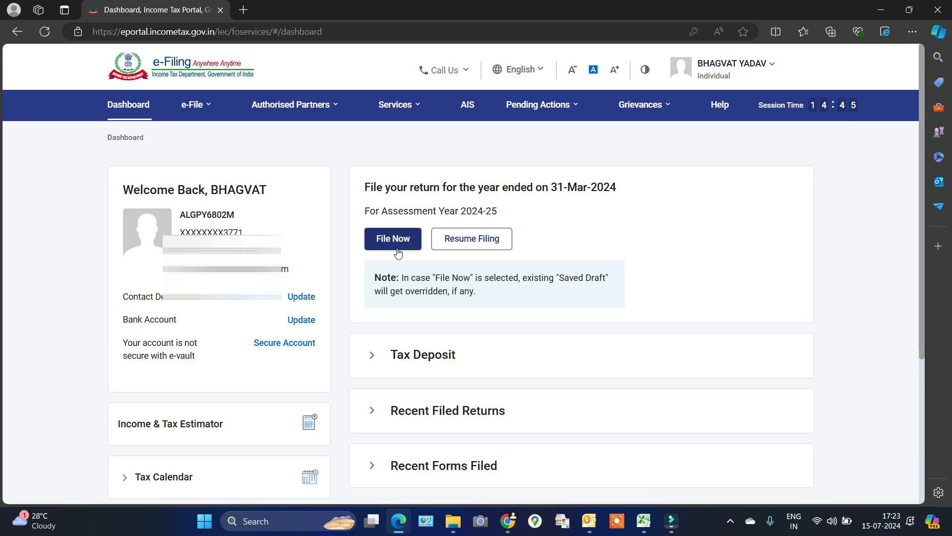
# Look over the e-File menu options, then start filing the 2024-25 return with File Now
pyautogui.moveTo(203, 110)
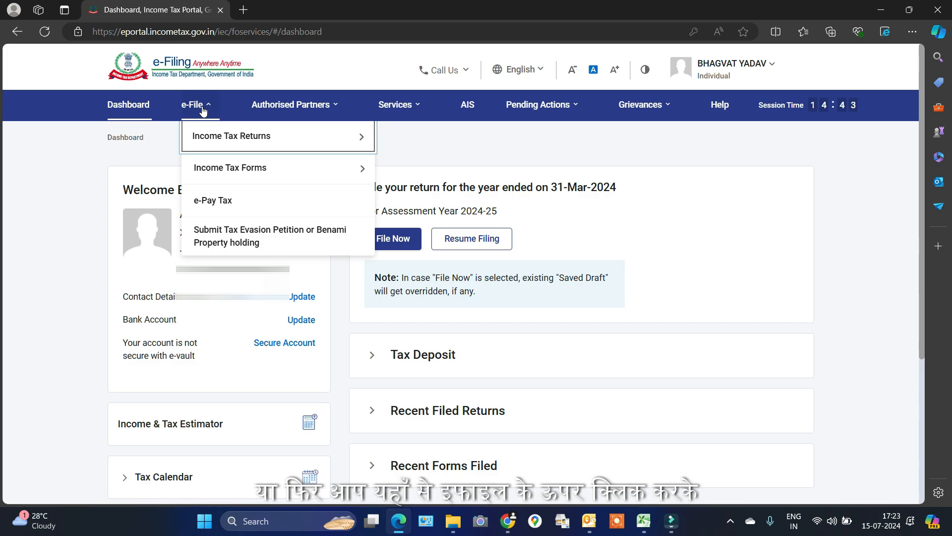
pyautogui.moveTo(219, 145)
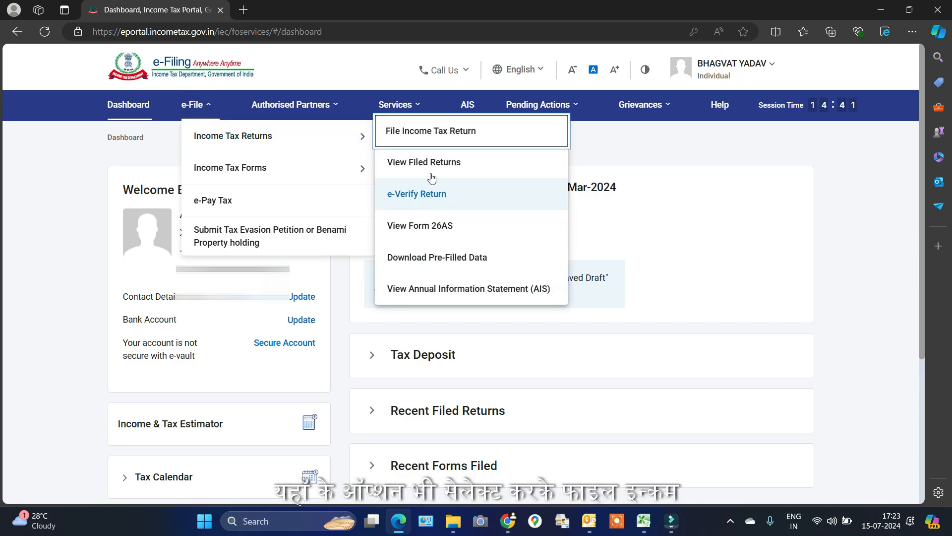
pyautogui.click(616, 142)
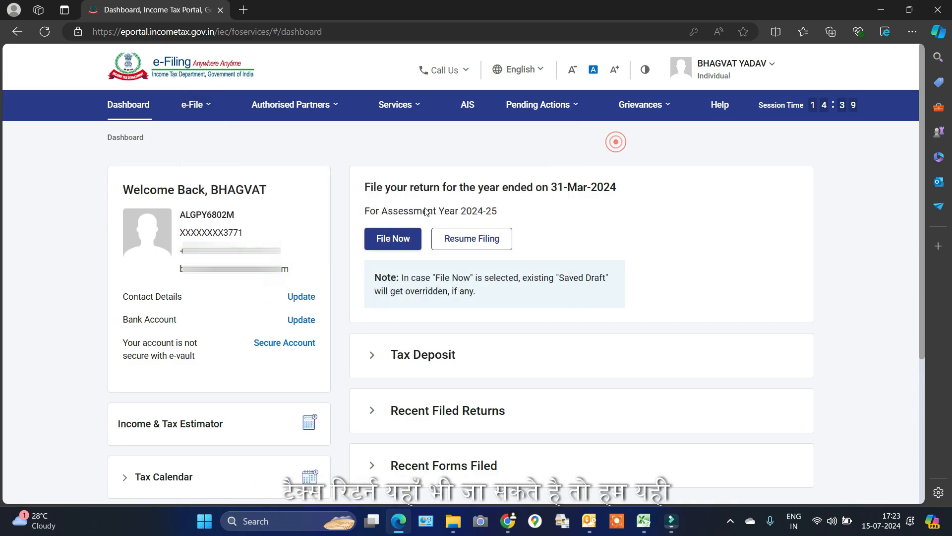
pyautogui.click(400, 239)
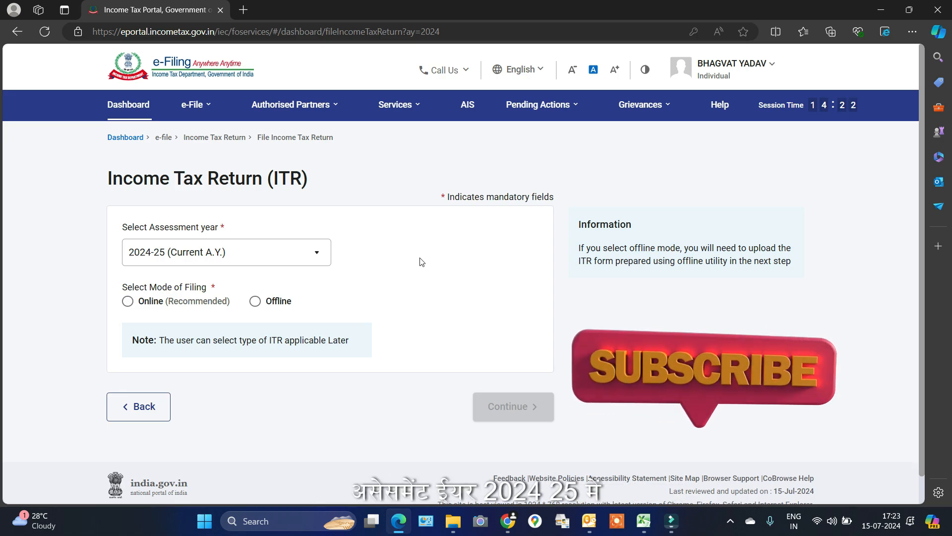
# Choose assessment year 2024-25 (Current A.Y.) with Online (Recommended) filing mode and continue
pyautogui.click(317, 254)
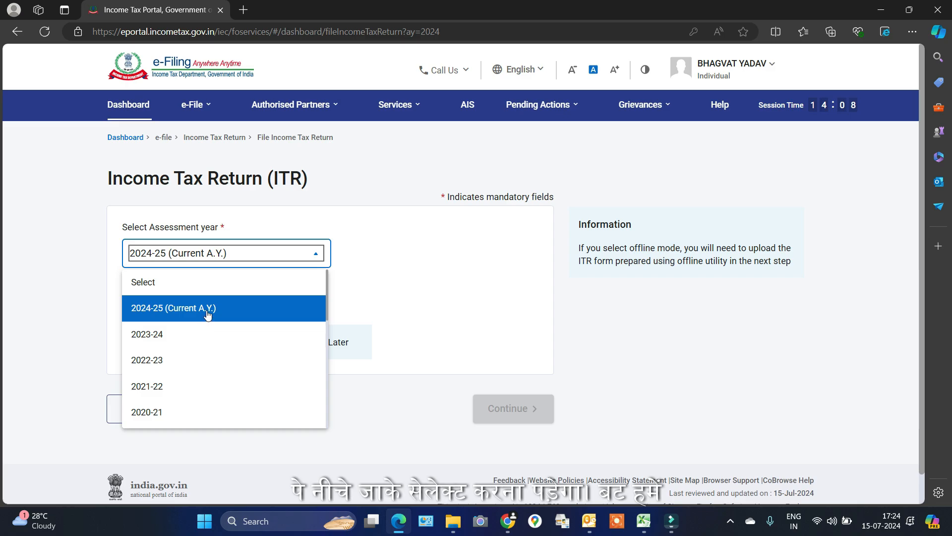
pyautogui.click(207, 313)
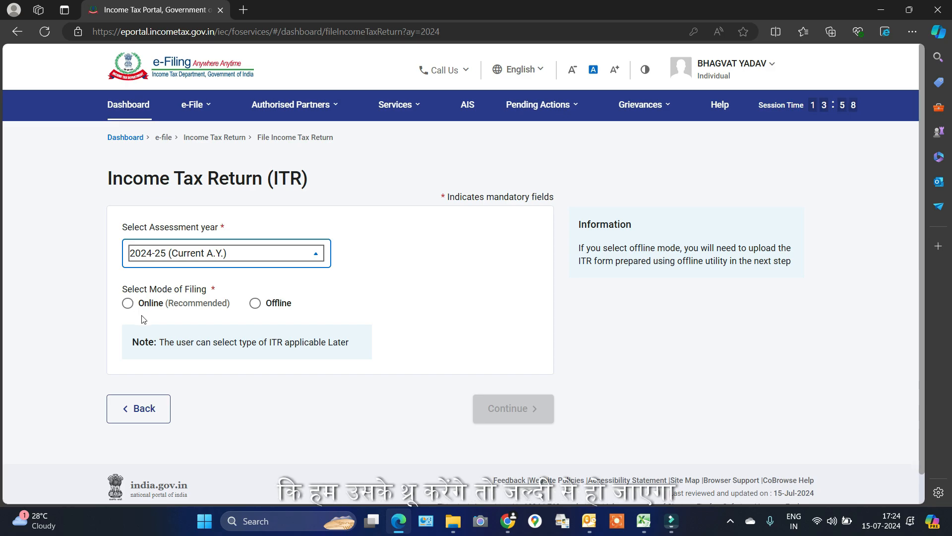
pyautogui.click(128, 303)
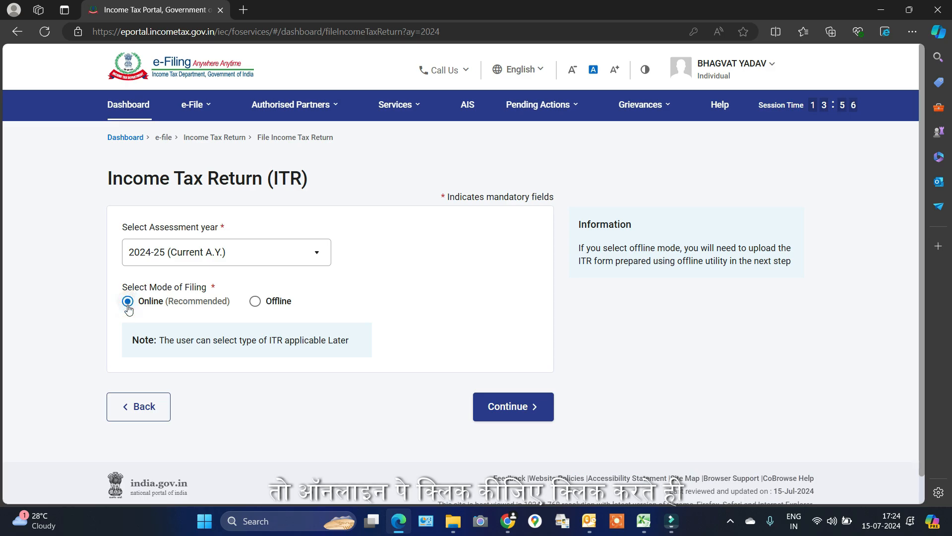
pyautogui.click(522, 413)
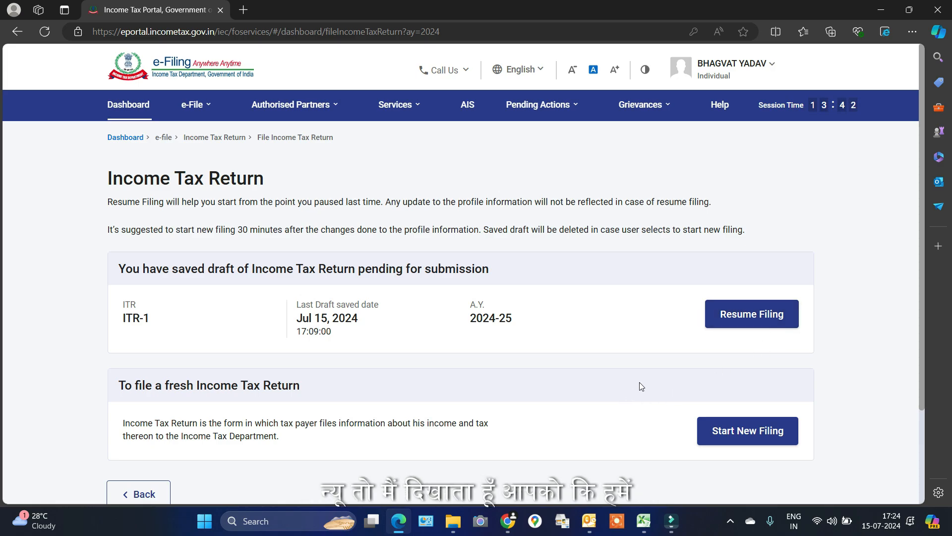
# Start a fresh return with Individual filing status and bring up the ITR form list
pyautogui.click(757, 440)
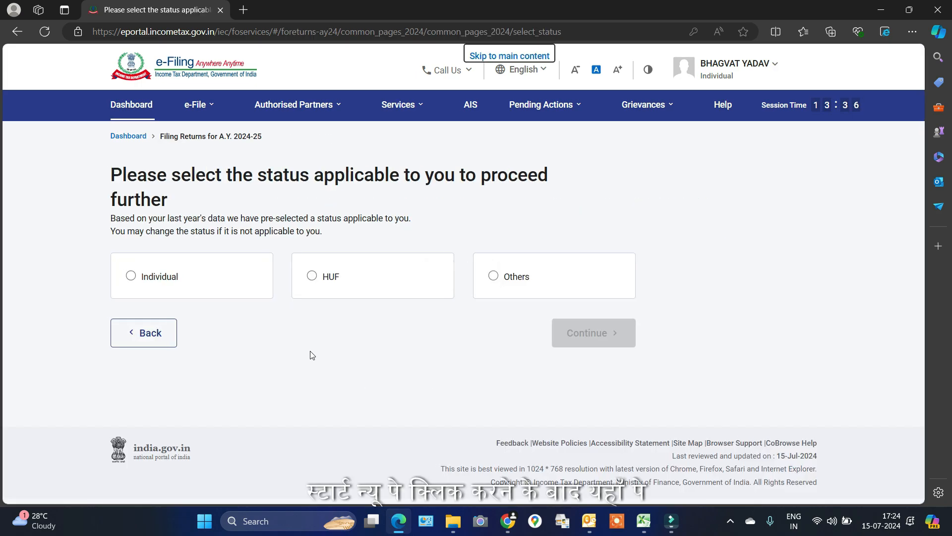
pyautogui.click(184, 281)
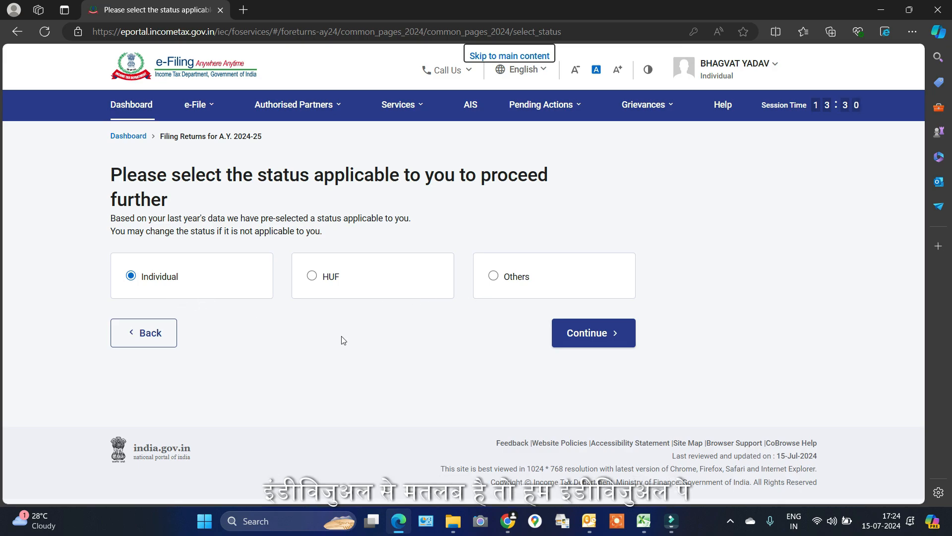
pyautogui.click(591, 336)
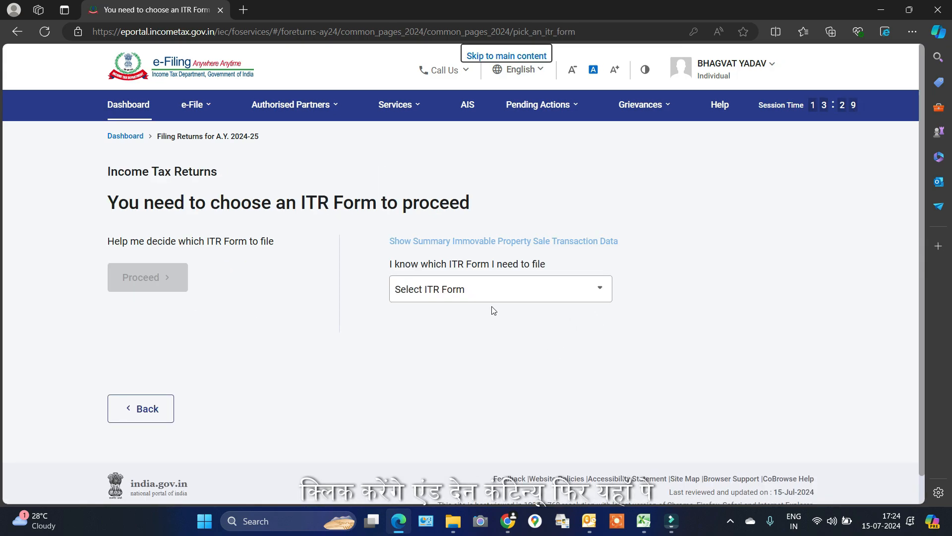
pyautogui.click(493, 295)
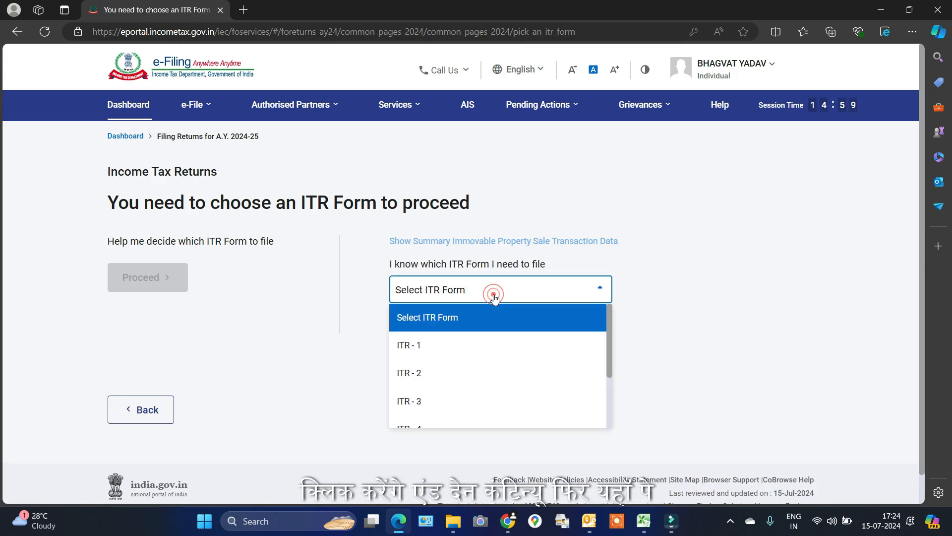
# Select ITR-1 from the form list and proceed with ITR 1
pyautogui.click(466, 353)
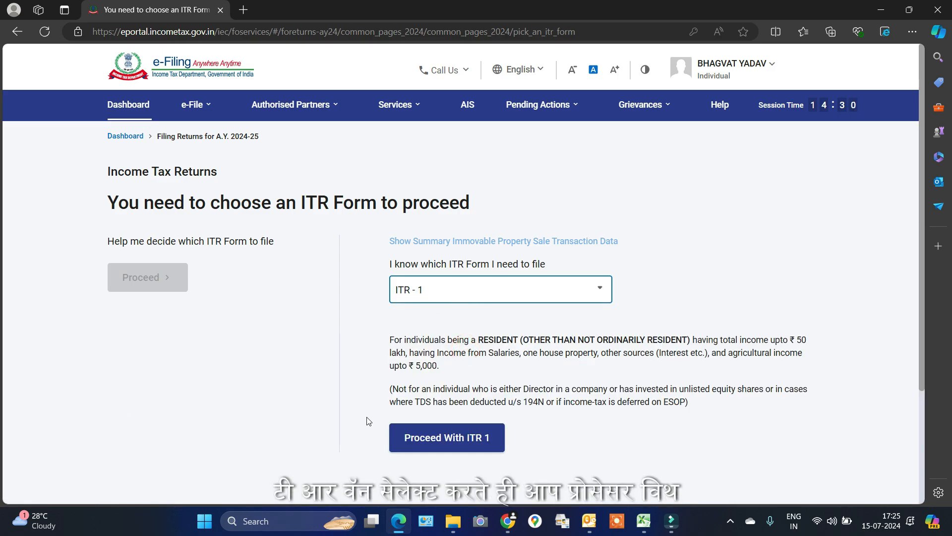
pyautogui.click(460, 448)
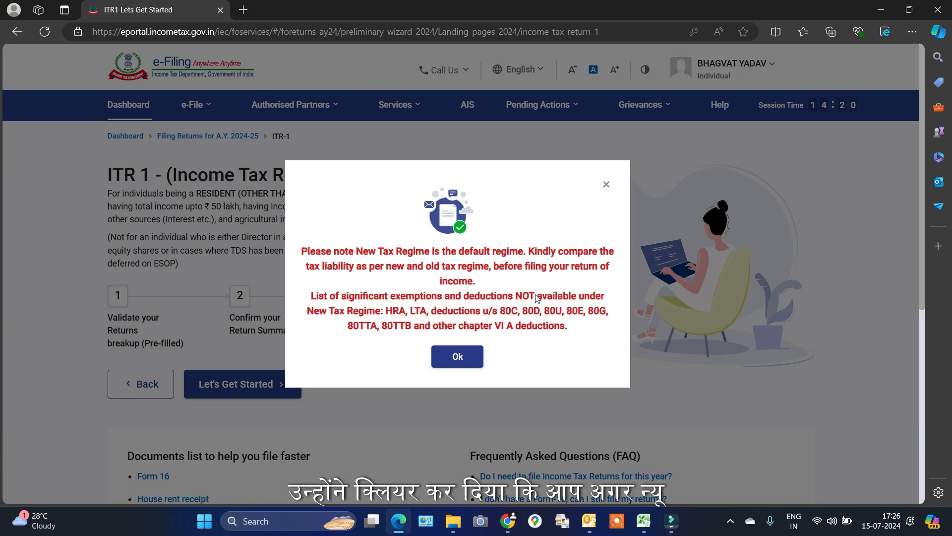
# Acknowledge the New Tax Regime default notice and get started on ITR-1
pyautogui.click(462, 356)
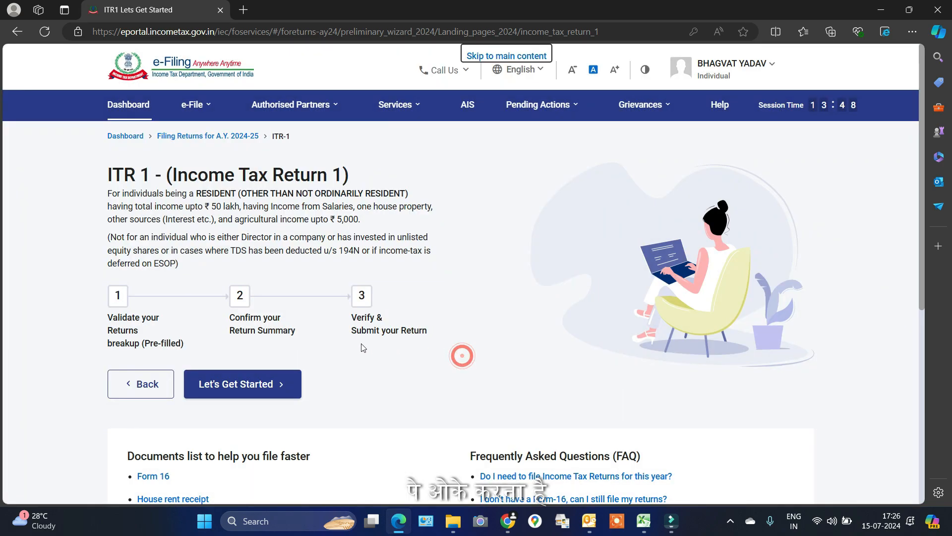
pyautogui.click(242, 392)
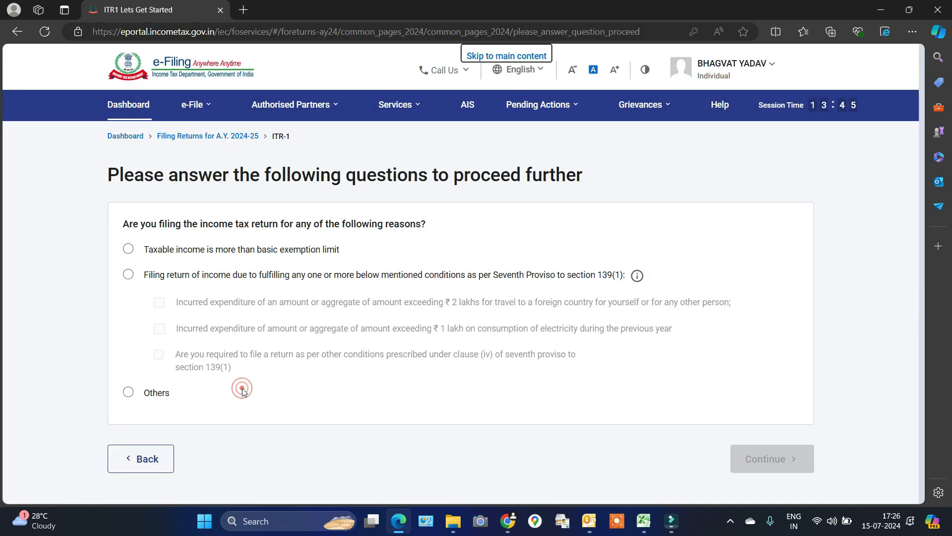
# Select Others as the reason for filing and continue
pyautogui.click(130, 392)
pyautogui.click(787, 463)
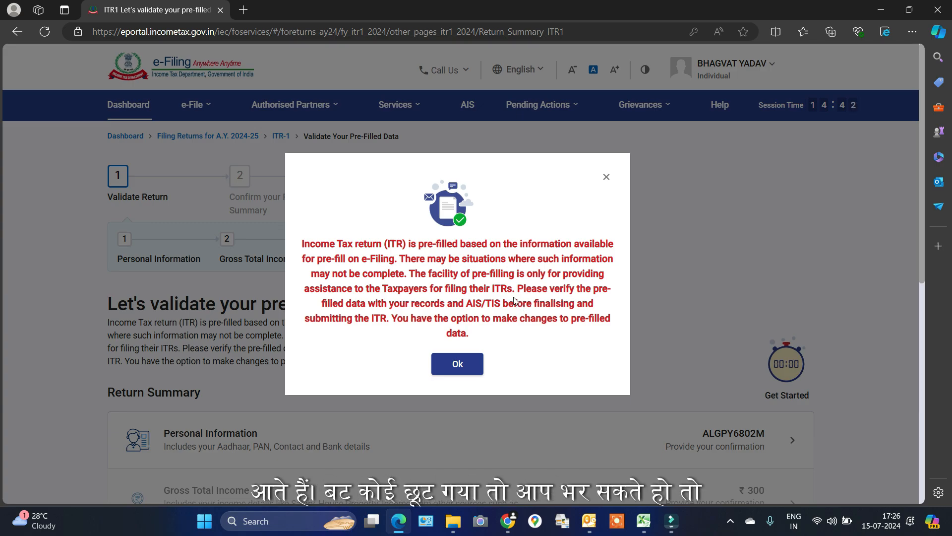
# Dismiss the pre-filled data notice and open the Personal Information section
pyautogui.click(457, 364)
pyautogui.scroll(-3, 599, 242)
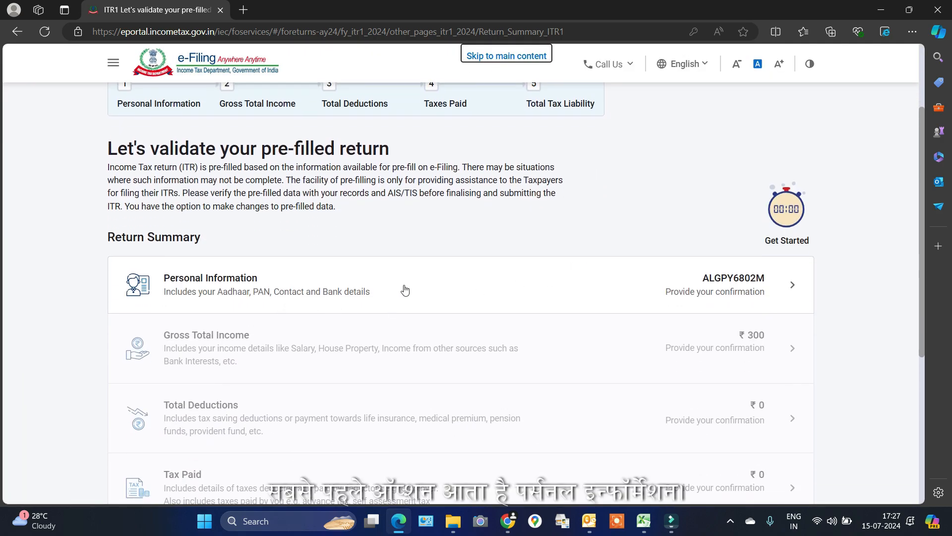
pyautogui.click(738, 289)
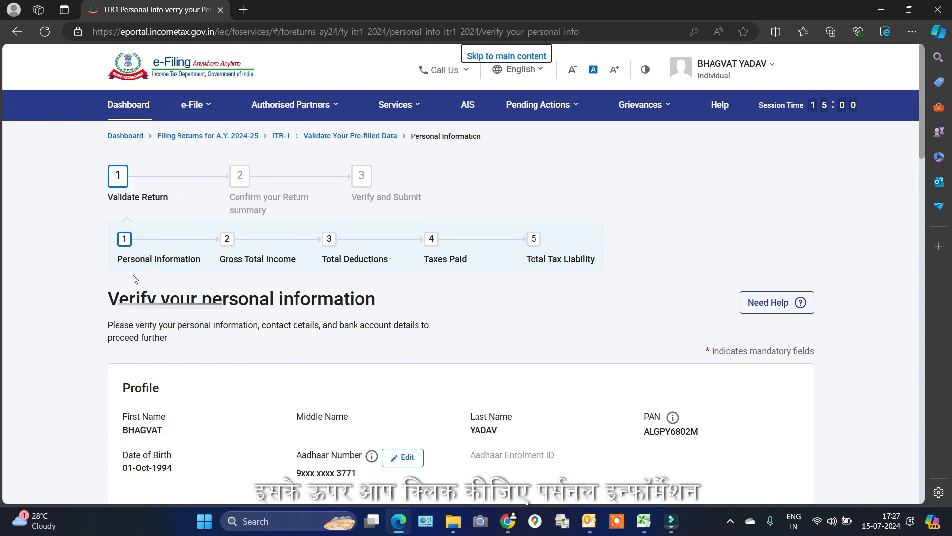
# Check the Nature of Employment options and keep it set to Others
pyautogui.scroll(-5, 601, 366)
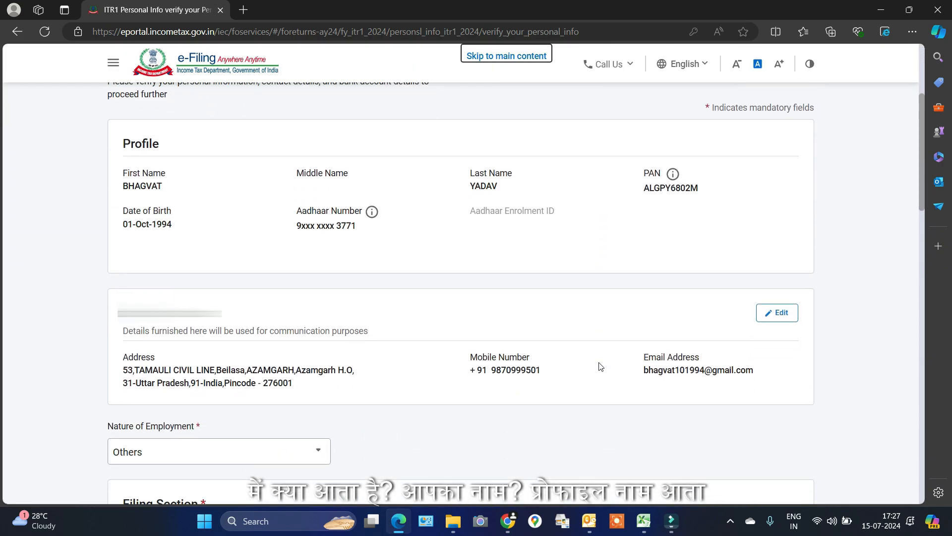
pyautogui.scroll(-1, 601, 366)
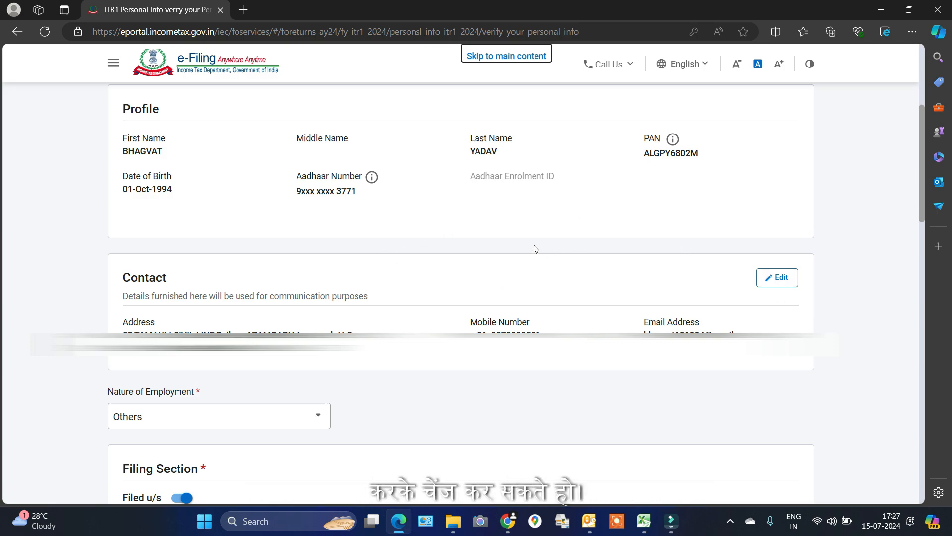
pyautogui.scroll(-4, 534, 247)
pyautogui.scroll(-1, 516, 268)
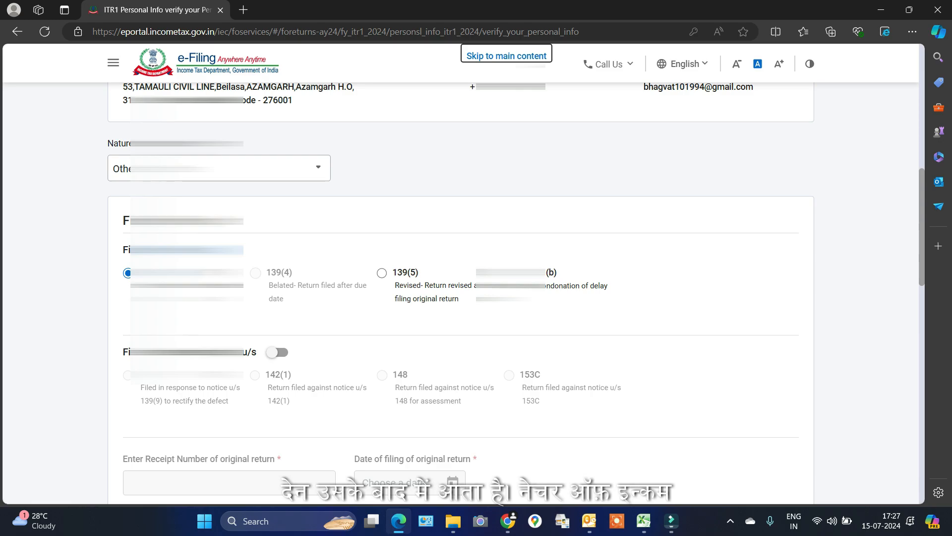
pyautogui.click(324, 173)
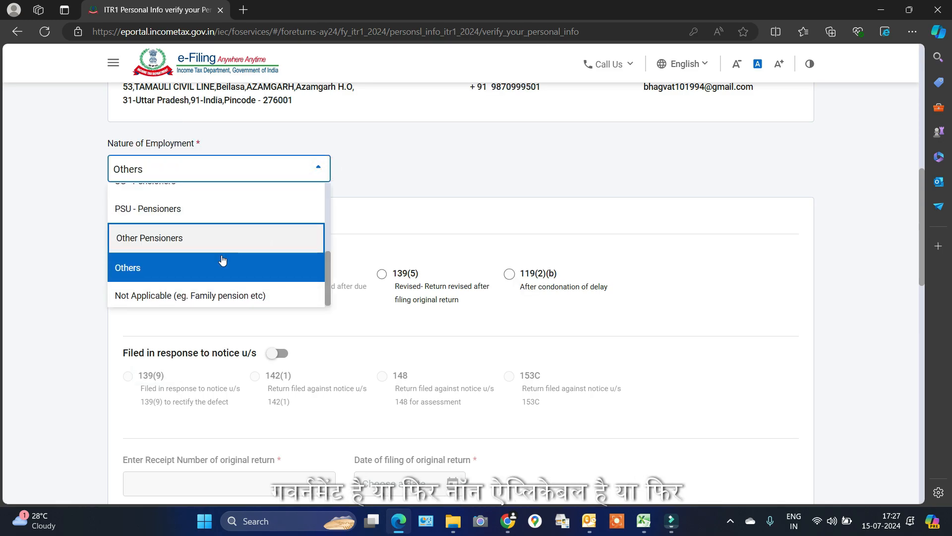
pyautogui.scroll(3, 201, 238)
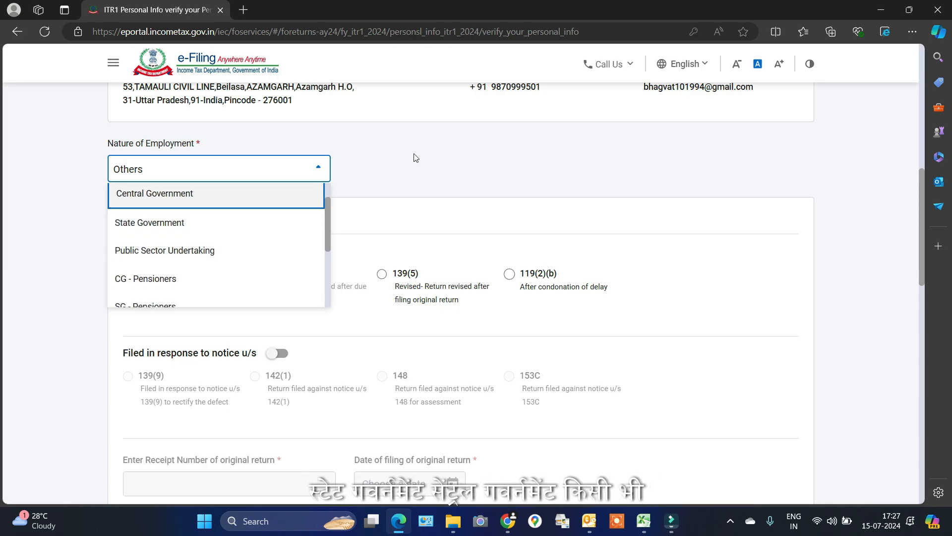
pyautogui.click(424, 169)
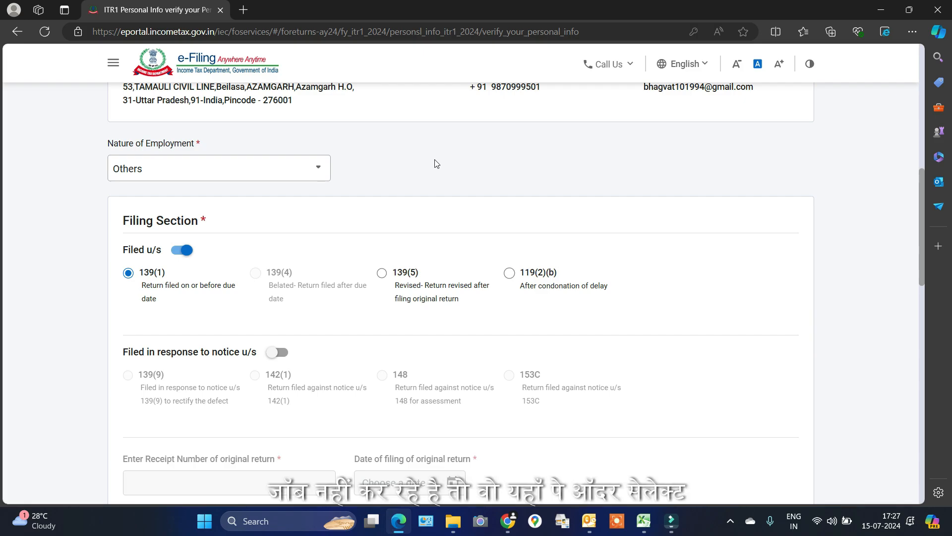
pyautogui.scroll(-3, 158, 293)
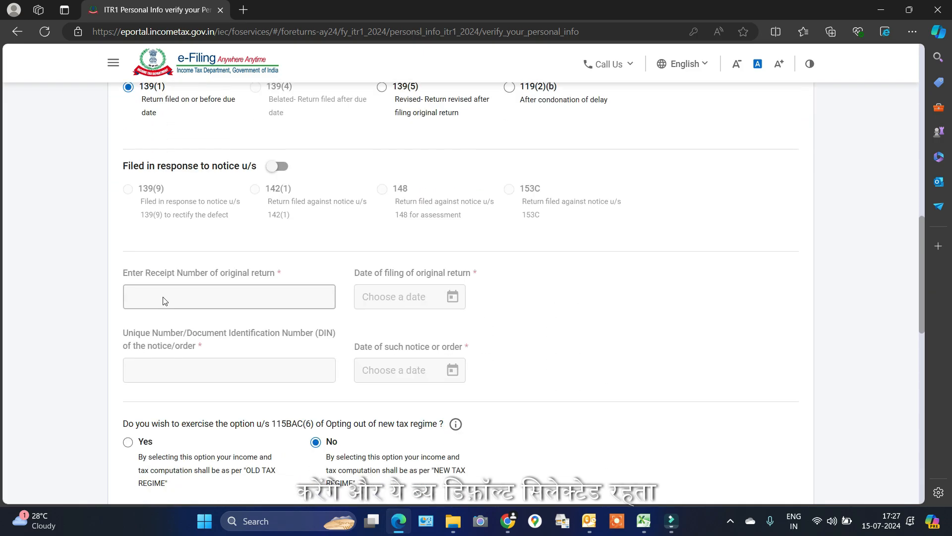
# Keep the new tax regime by not opting out under 115BAC(6), then confirm Personal Information
pyautogui.scroll(-2, 165, 301)
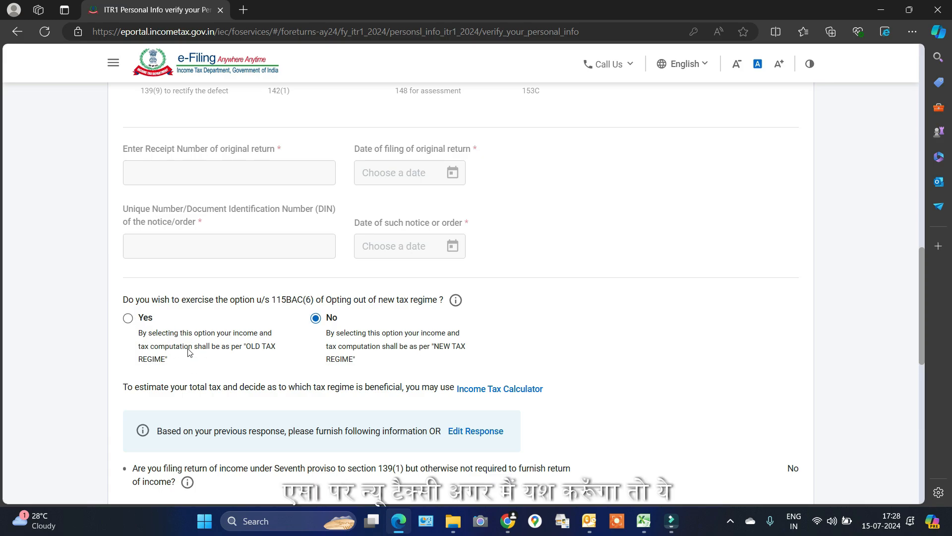
pyautogui.click(130, 320)
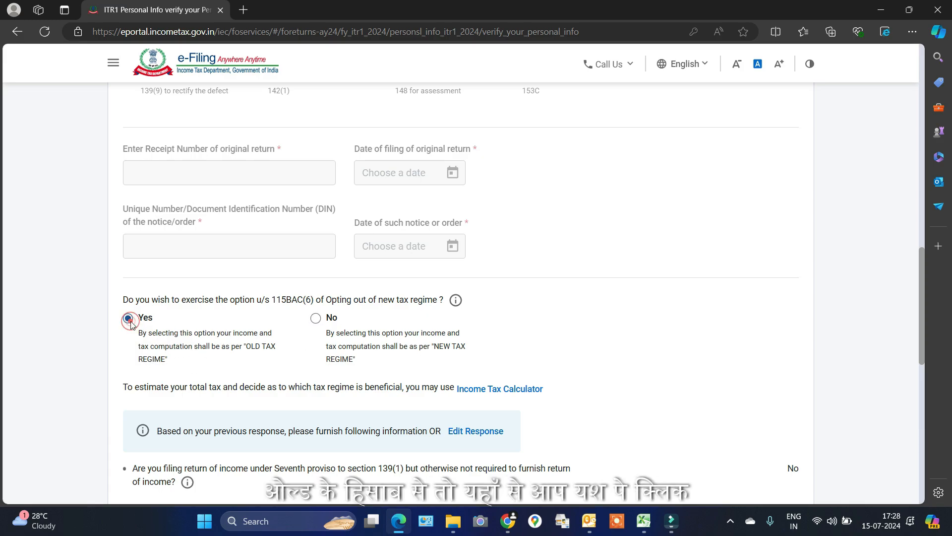
pyautogui.click(315, 320)
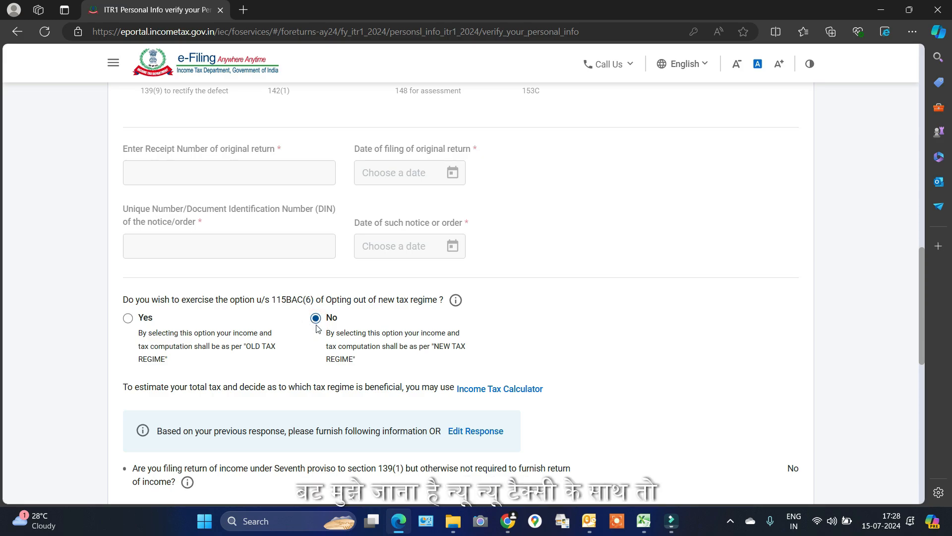
pyautogui.scroll(-7, 318, 328)
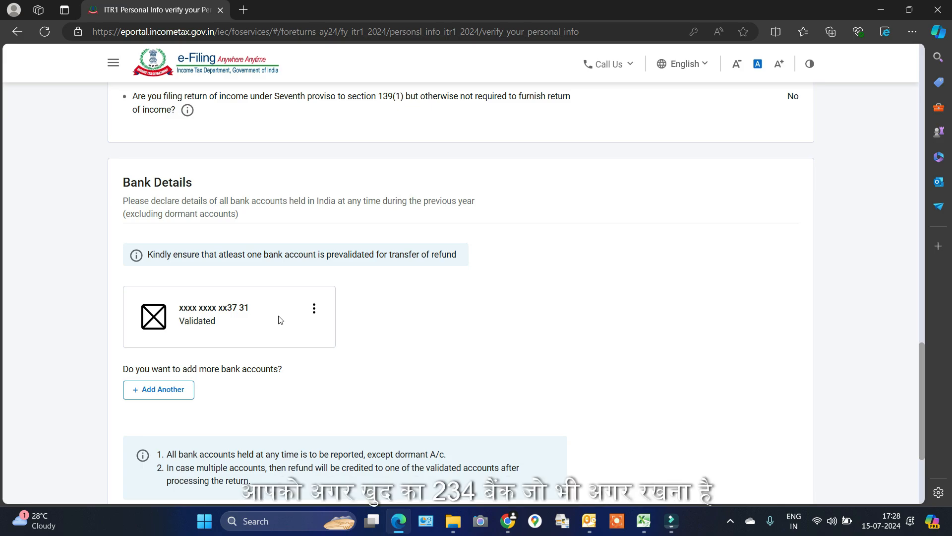
pyautogui.scroll(-3, 439, 283)
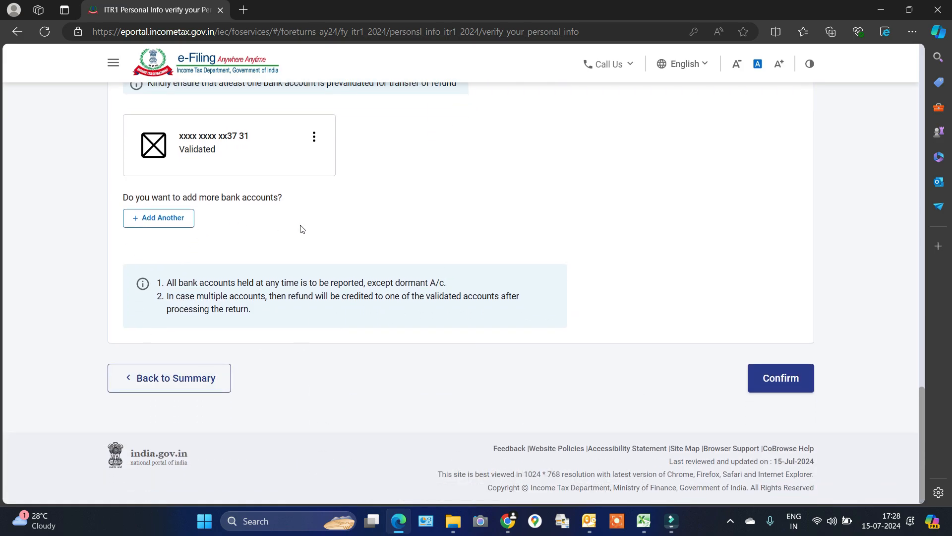
pyautogui.click(783, 382)
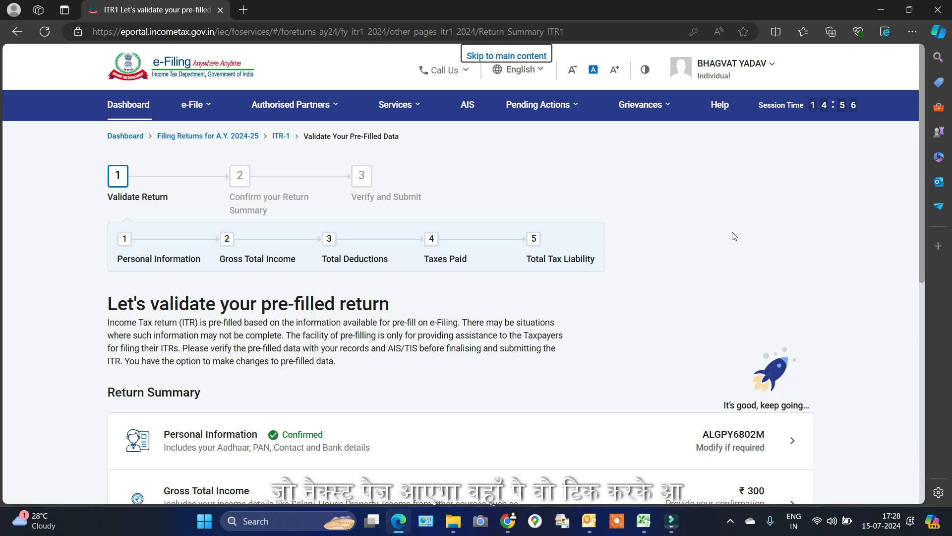
# Open Gross Total Income and continue past the salary exemption questions to the income listing
pyautogui.scroll(-2, 732, 233)
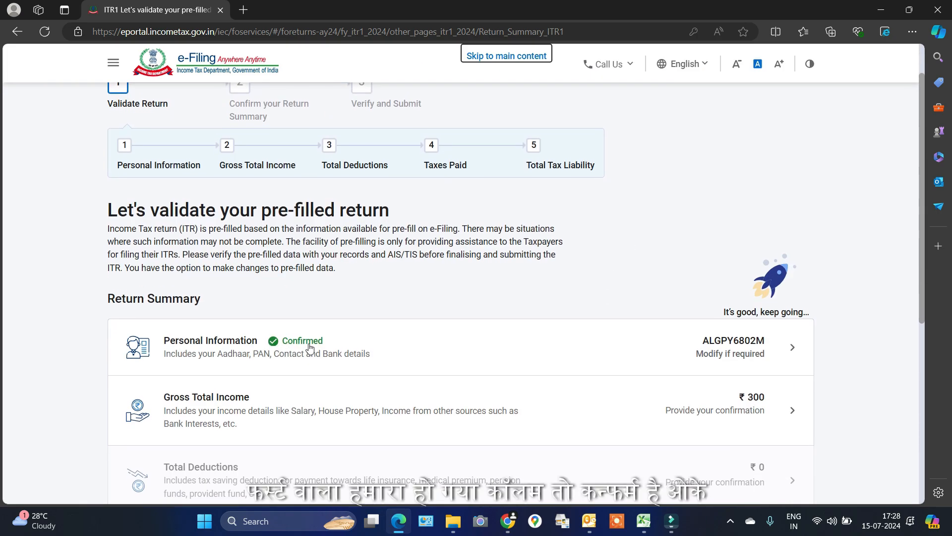
pyautogui.scroll(-1, 316, 347)
pyautogui.scroll(-2, 316, 346)
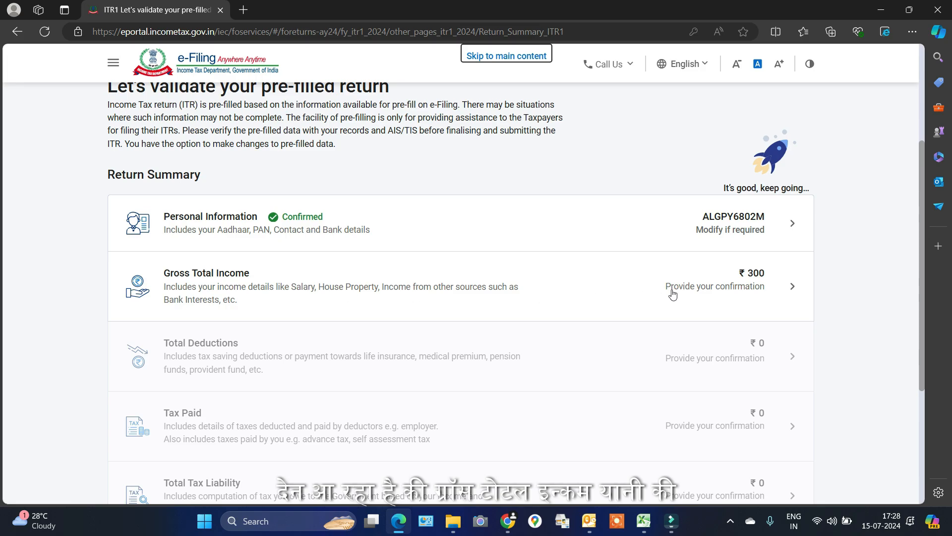
pyautogui.click(766, 286)
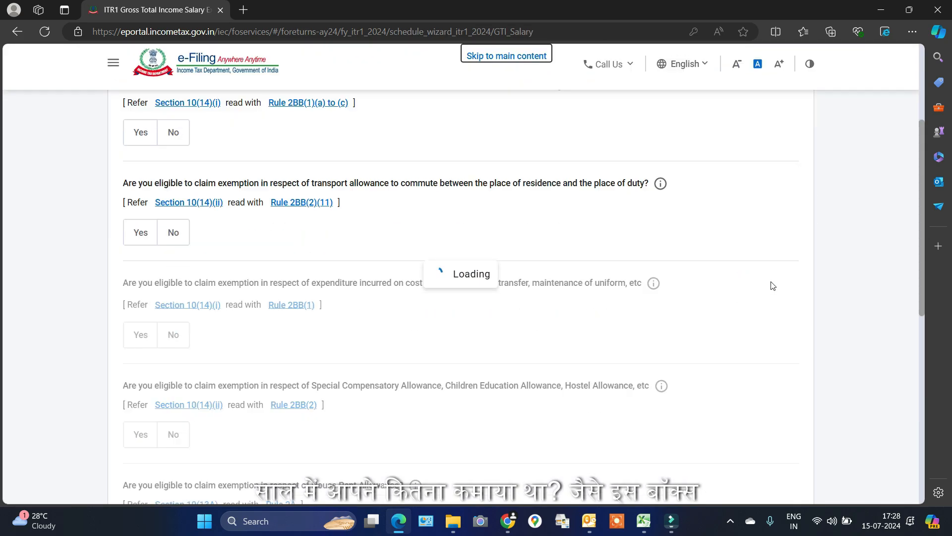
pyautogui.scroll(-4, 498, 295)
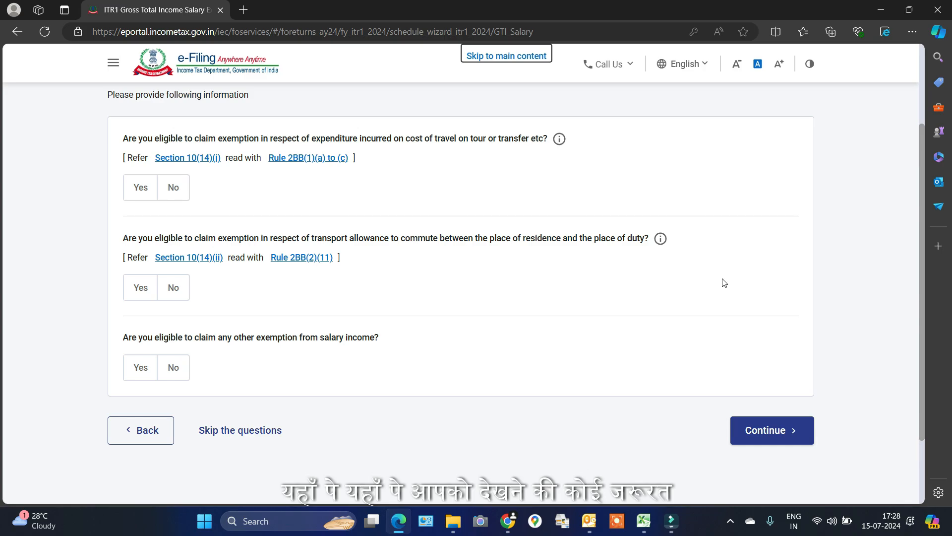
pyautogui.click(732, 433)
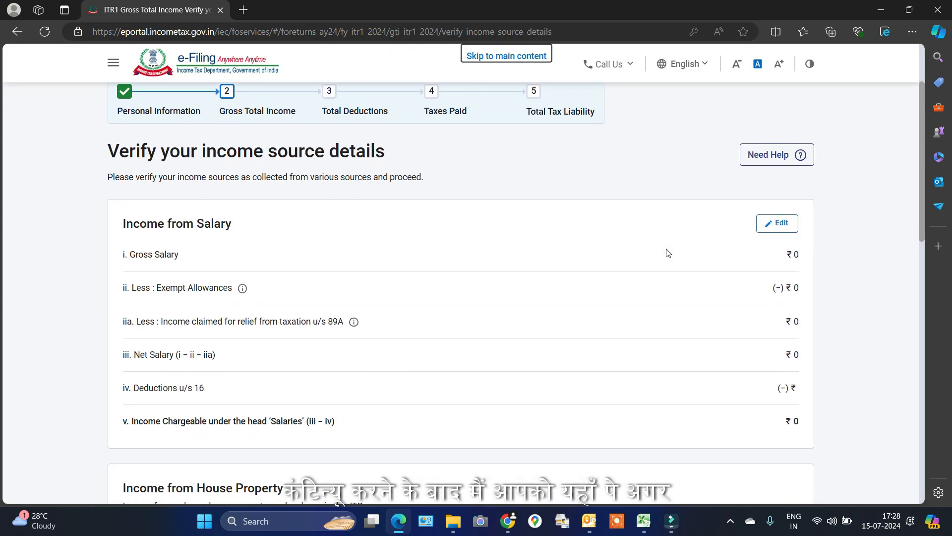
pyautogui.scroll(-1, 557, 306)
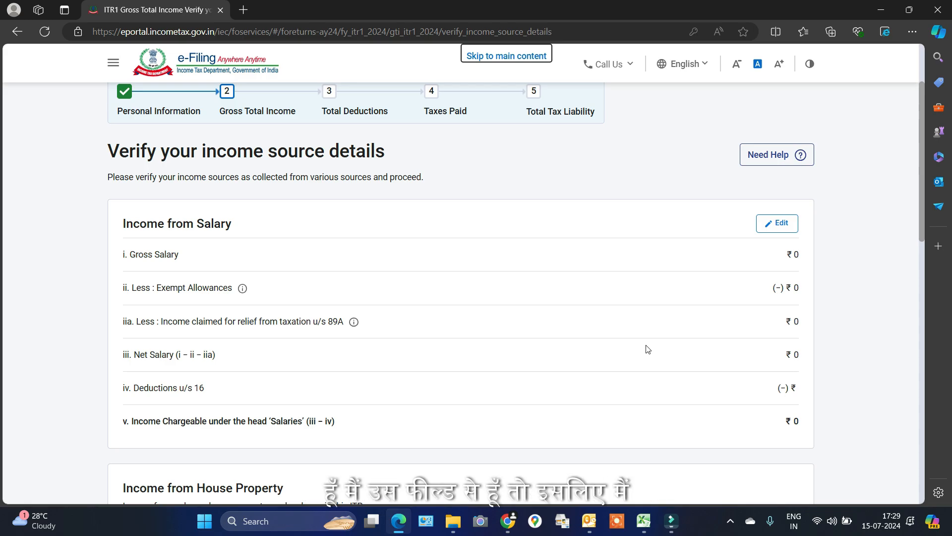
pyautogui.scroll(-3, 624, 253)
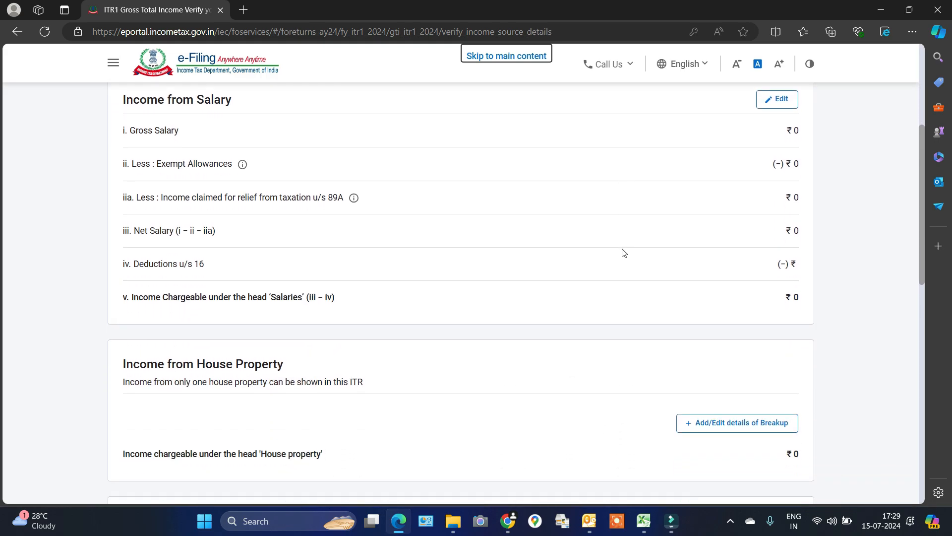
pyautogui.scroll(-6, 577, 271)
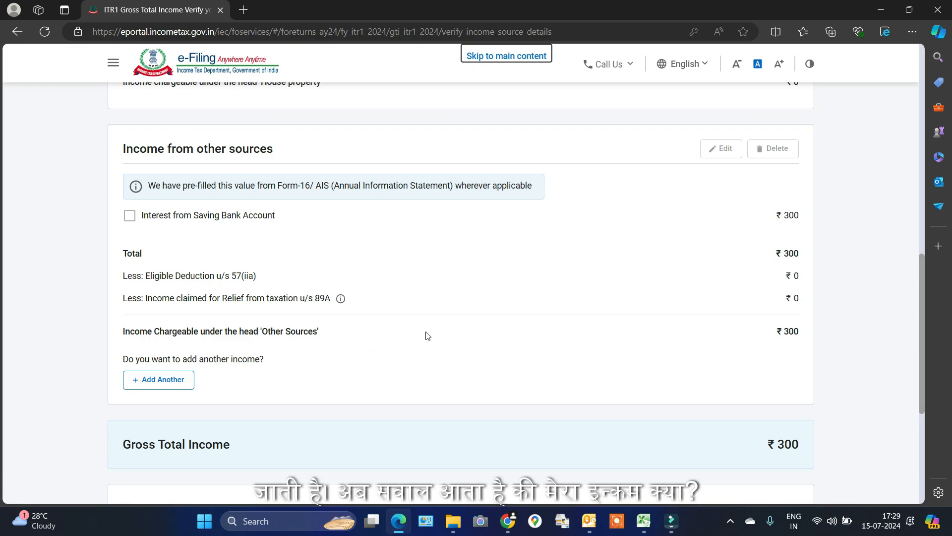
pyautogui.scroll(-1, 437, 330)
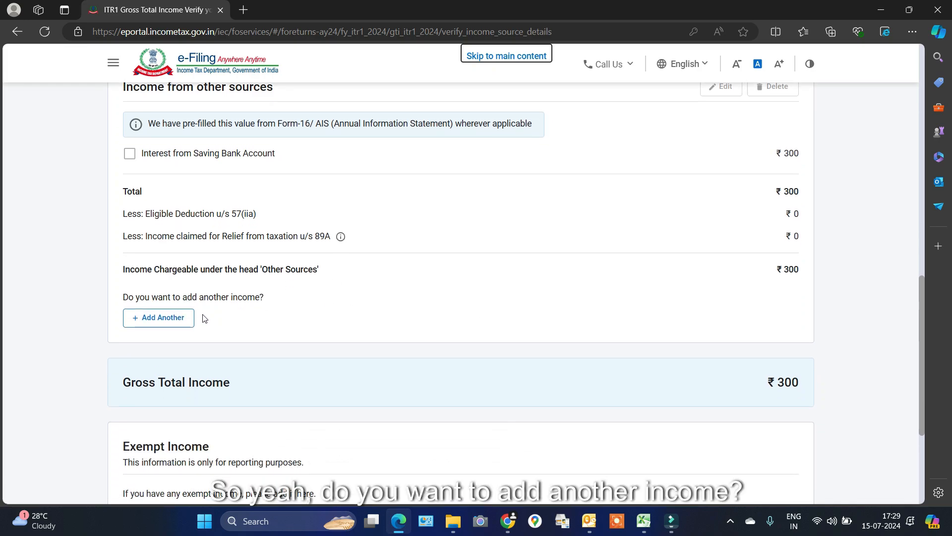
# Add 'Any other' income of ₹3,90,000 for photography, video camera and cab services, then continue
pyautogui.click(173, 325)
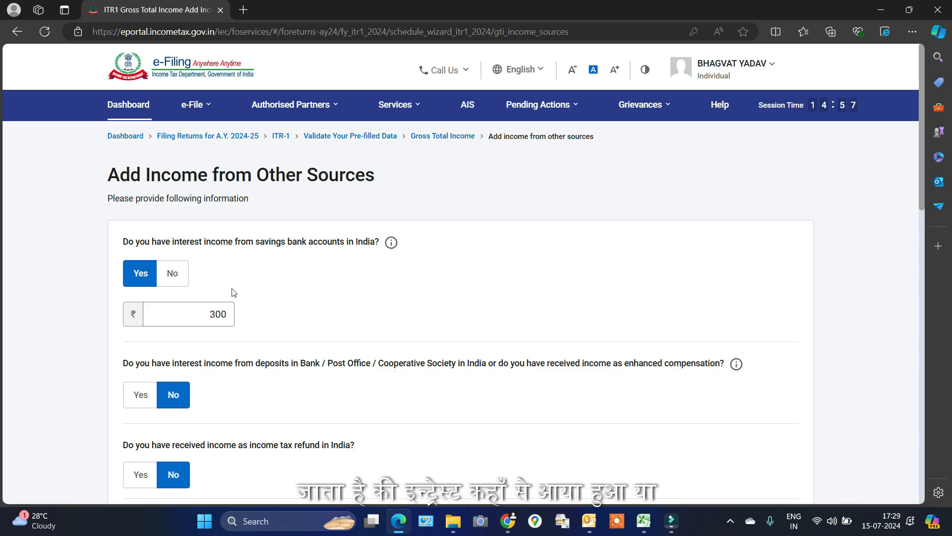
pyautogui.scroll(-2, 238, 290)
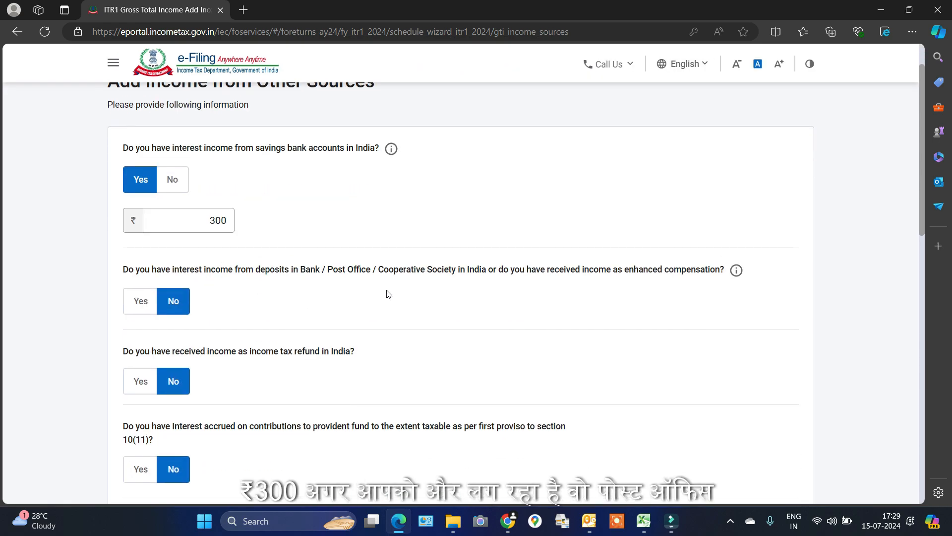
pyautogui.scroll(-3, 270, 327)
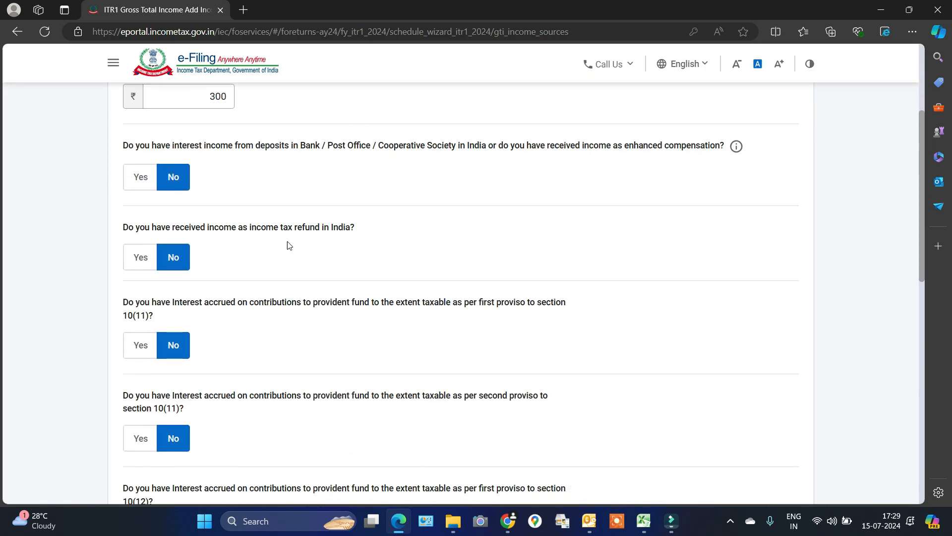
pyautogui.scroll(-3, 360, 238)
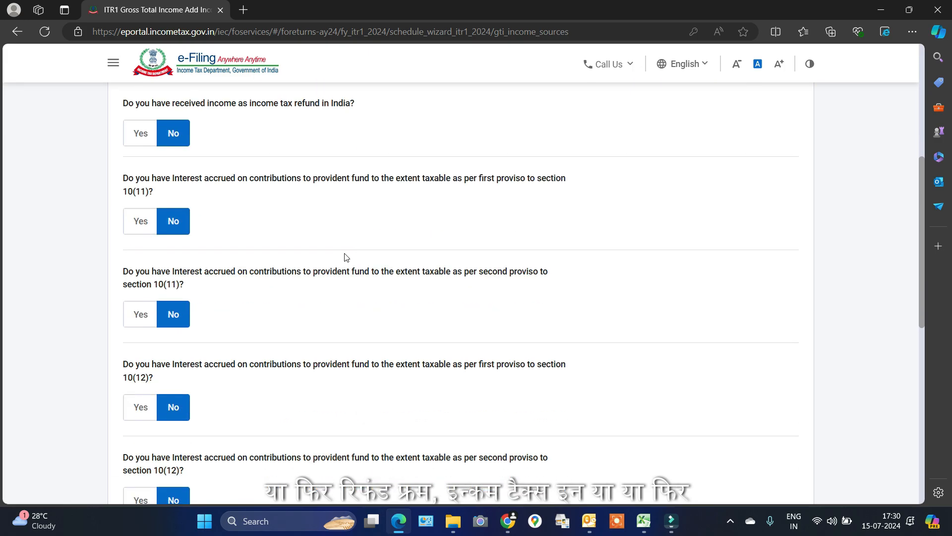
pyautogui.scroll(-2, 312, 279)
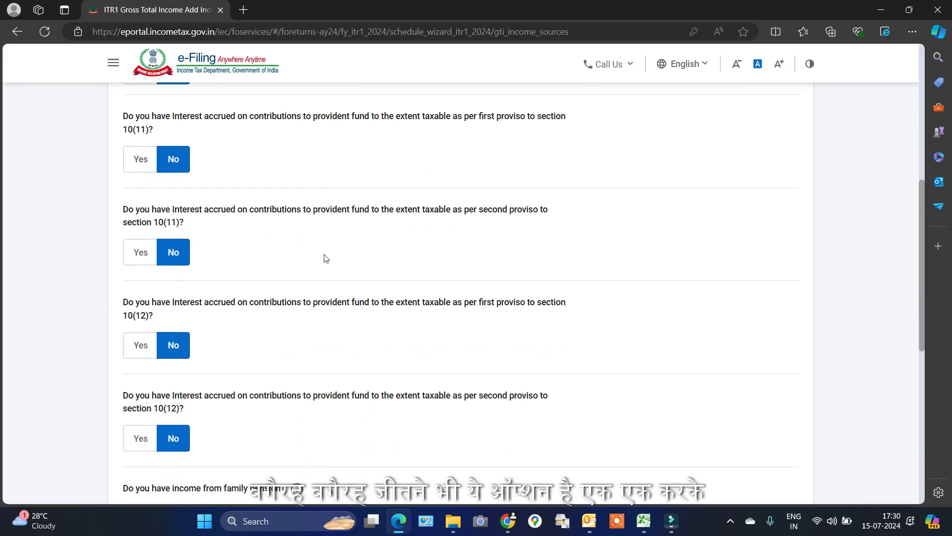
pyautogui.scroll(-6, 337, 258)
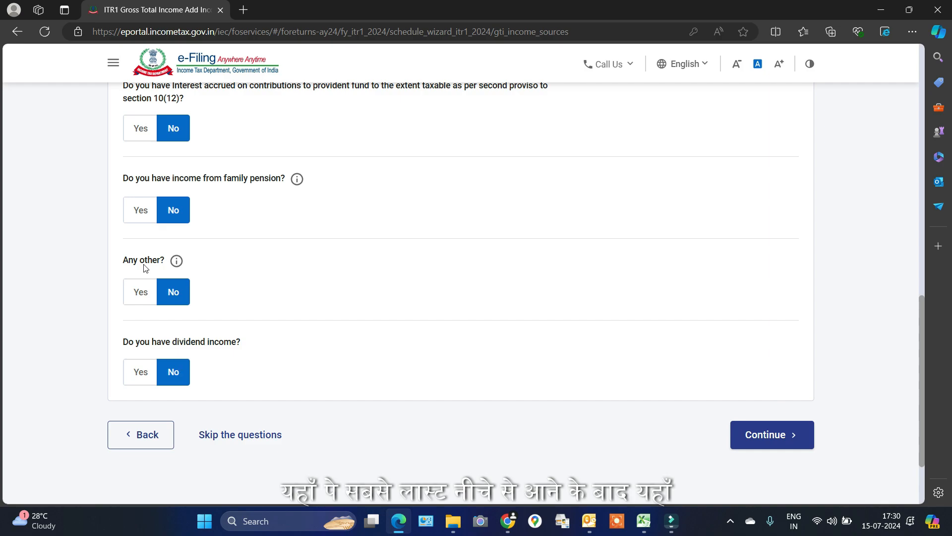
pyautogui.click(142, 291)
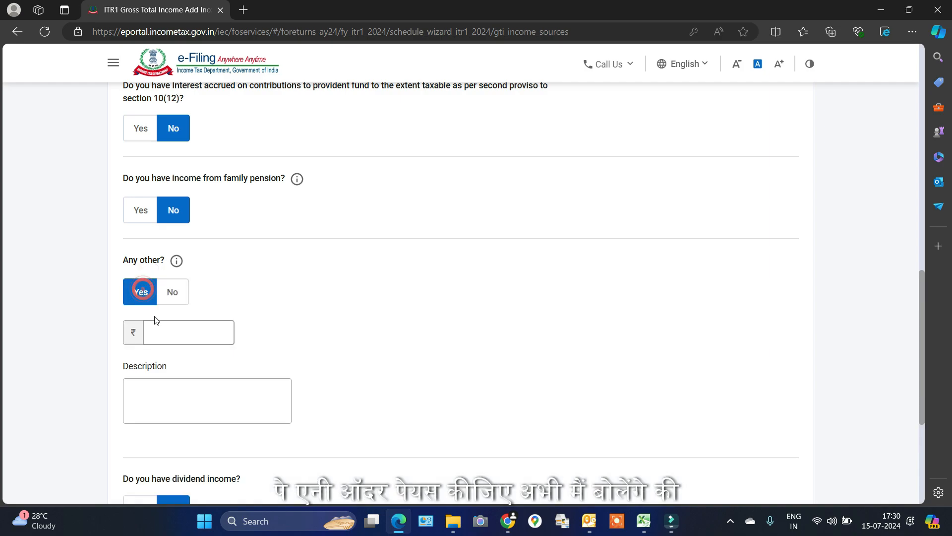
pyautogui.click(187, 333)
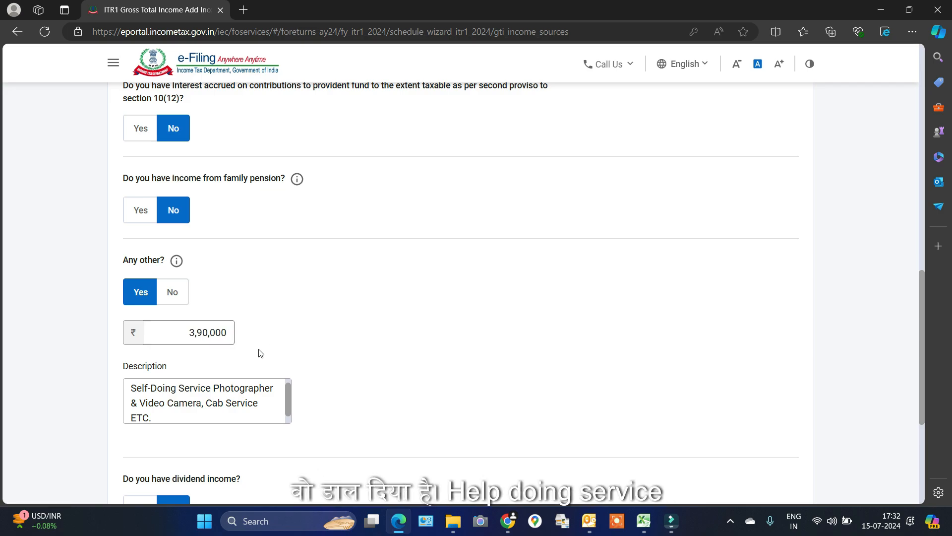
pyautogui.click(150, 395)
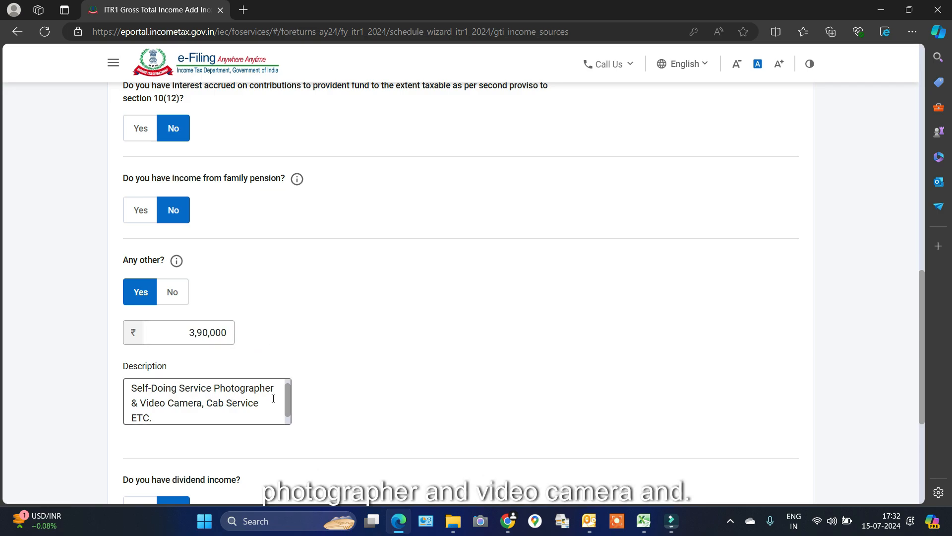
pyautogui.scroll(-3, 273, 398)
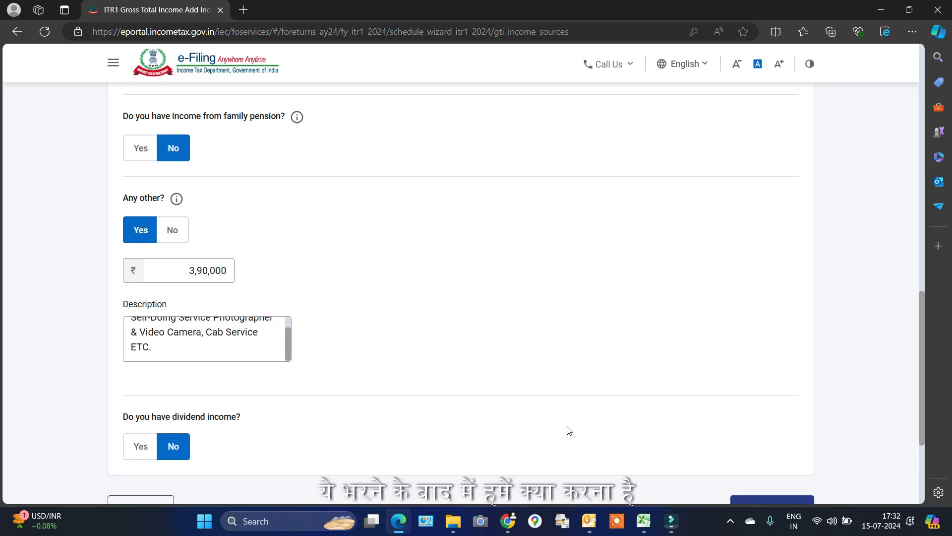
pyautogui.scroll(-3, 764, 417)
pyautogui.click(774, 391)
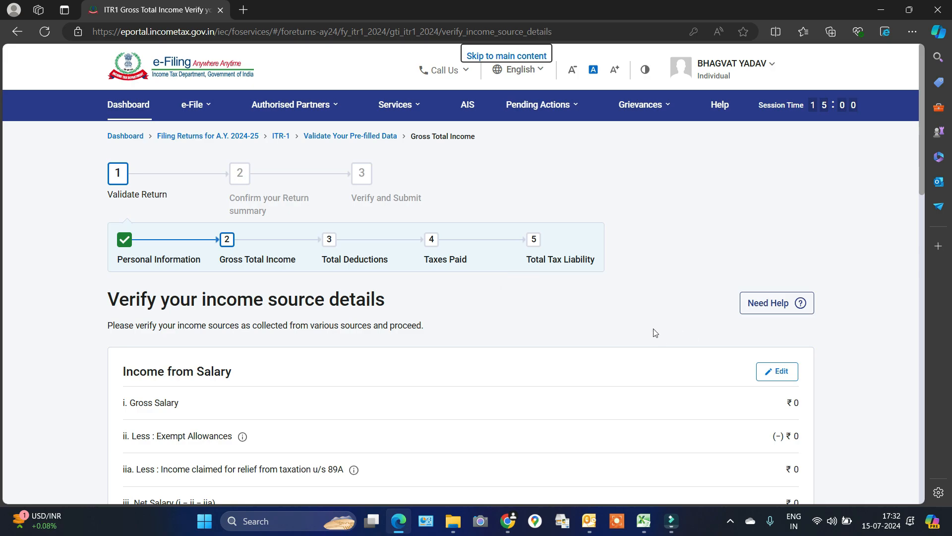
# Accept the ₹300 savings interest and ₹3,90,000 other income, confirming ₹3,90,300 gross total income
pyautogui.scroll(-4, 727, 218)
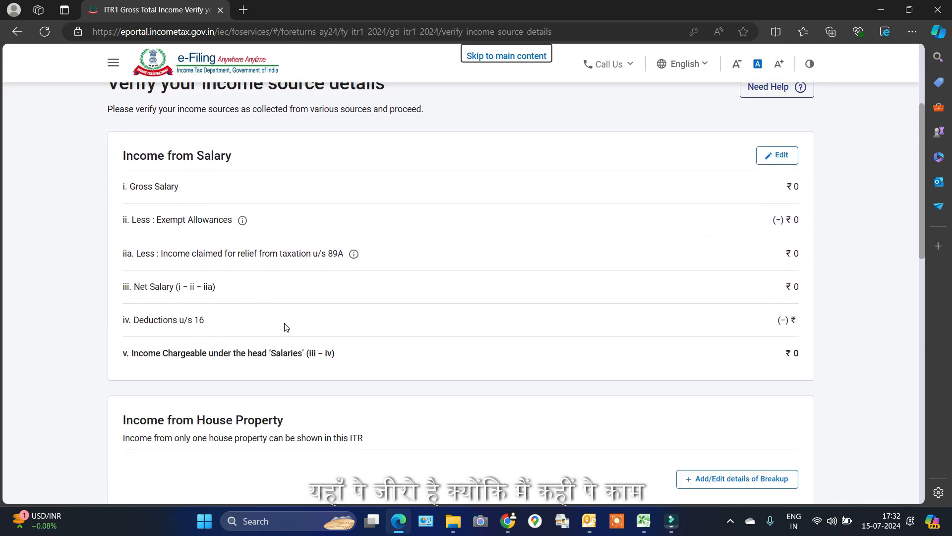
pyautogui.scroll(-6, 456, 224)
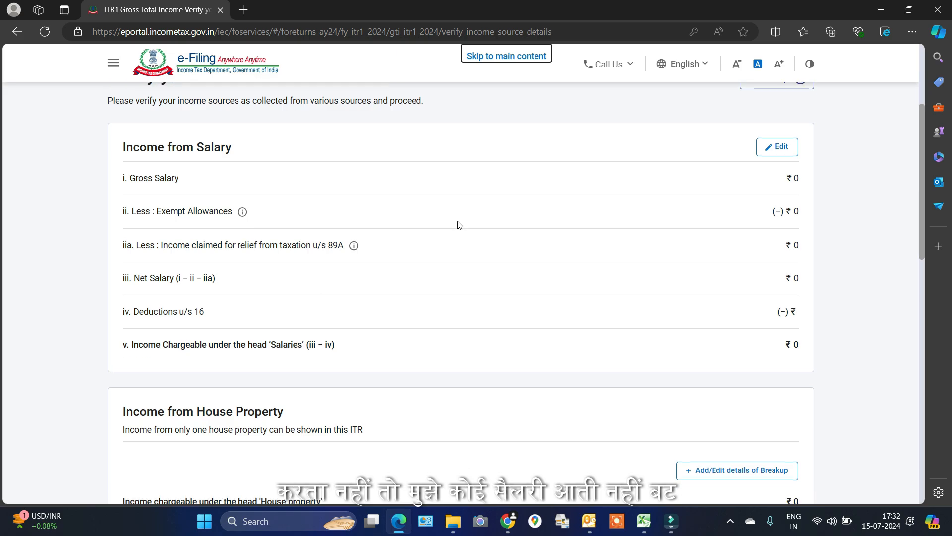
pyautogui.scroll(-2, 675, 276)
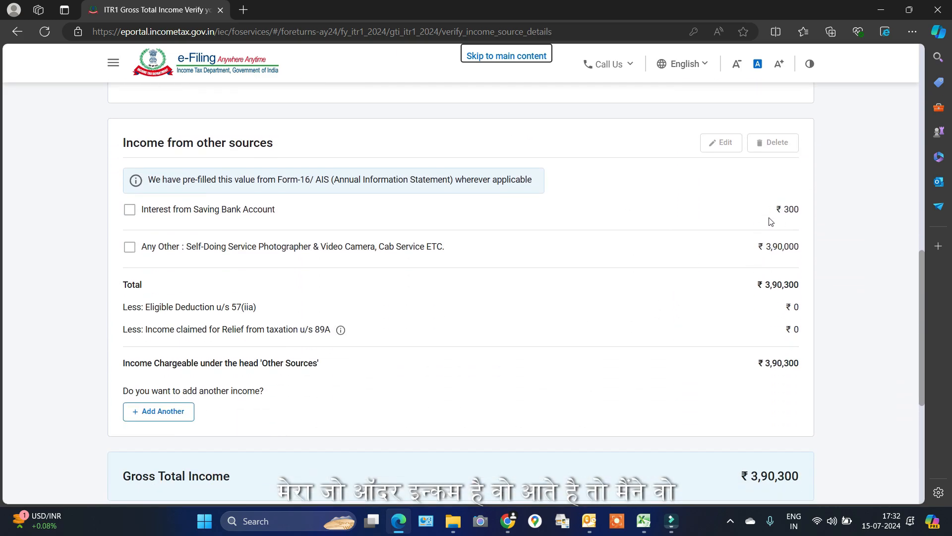
pyautogui.click(129, 210)
pyautogui.click(129, 247)
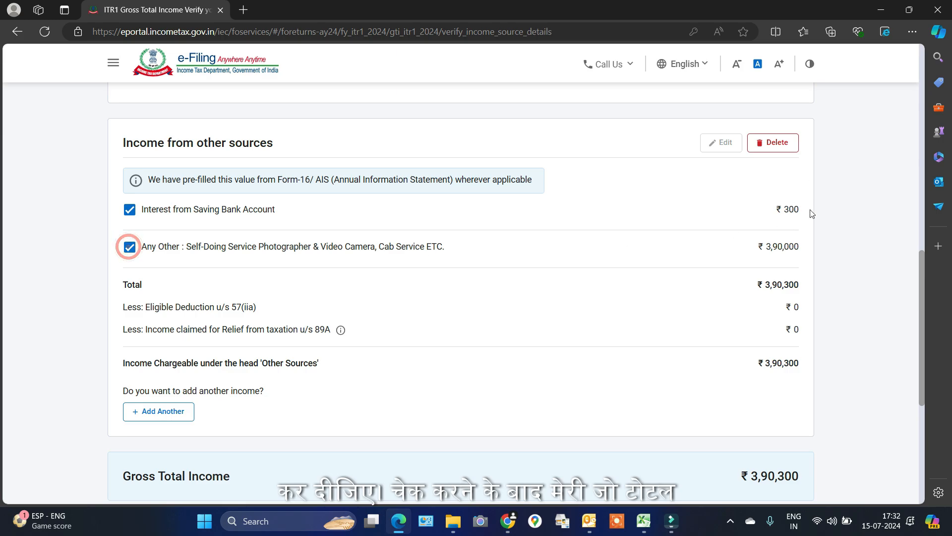
pyautogui.scroll(-1, 769, 377)
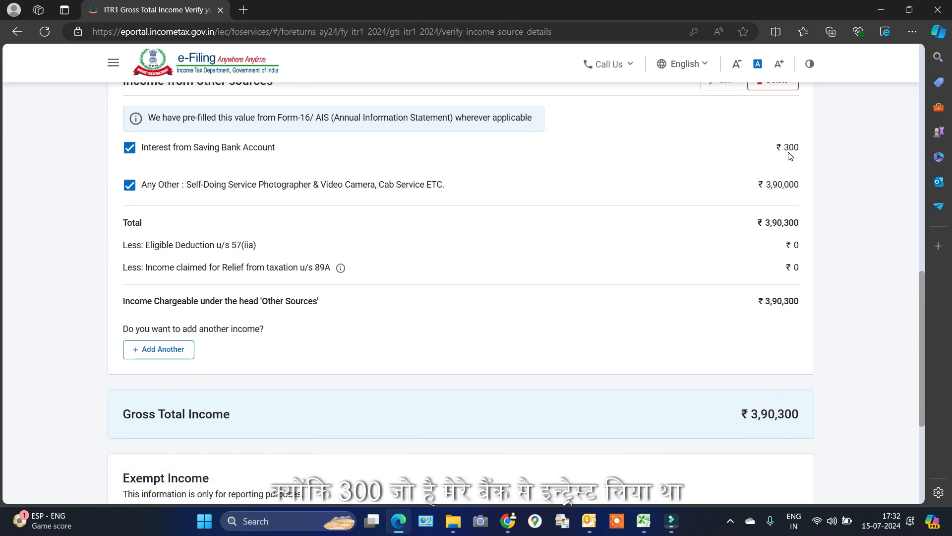
pyautogui.scroll(-3, 829, 193)
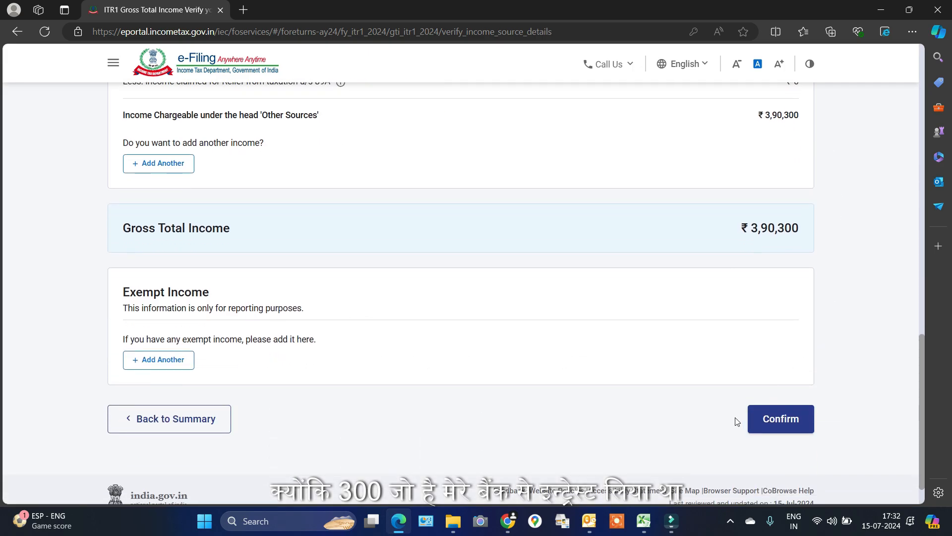
pyautogui.click(787, 423)
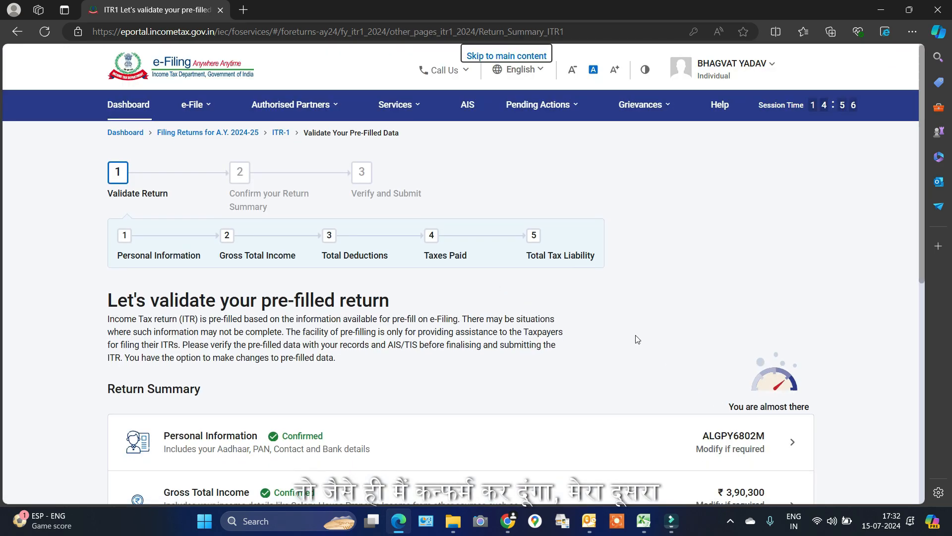
# Pass the 80CCD(2) question and confirm Total Deductions of ₹0
pyautogui.scroll(-3, 222, 353)
pyautogui.scroll(-3, 299, 348)
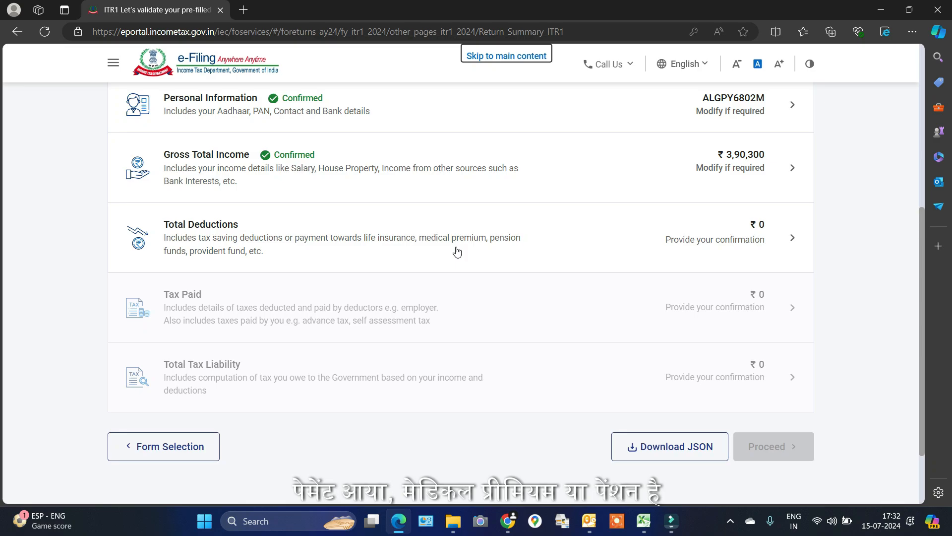
pyautogui.click(767, 241)
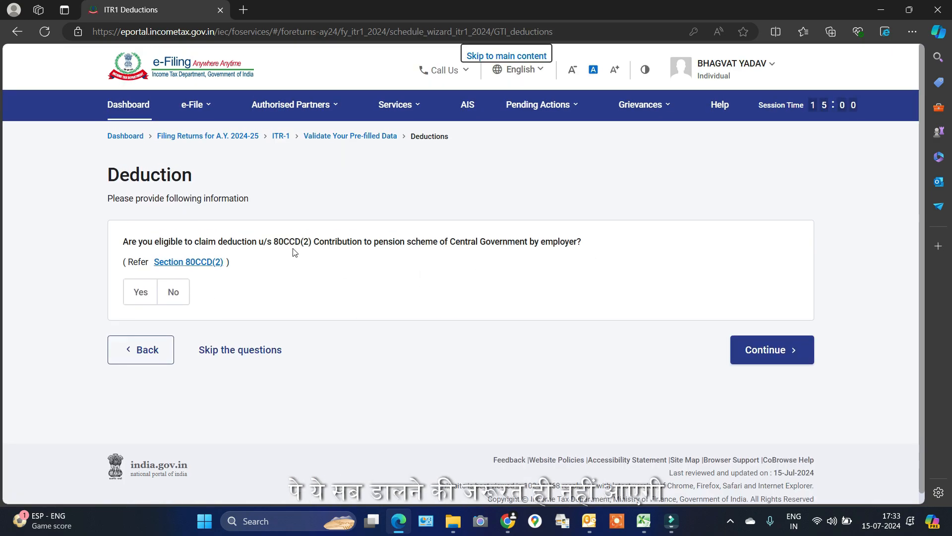
pyautogui.click(770, 355)
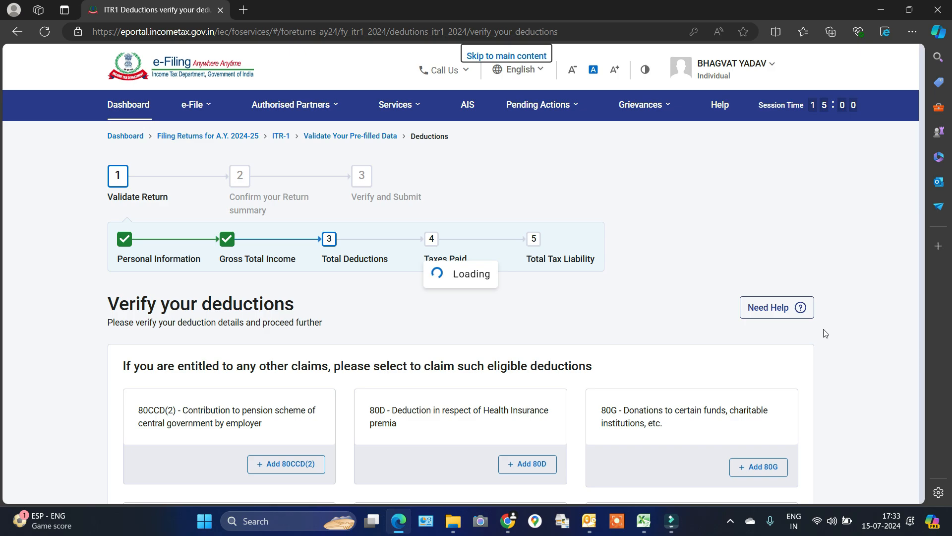
pyautogui.scroll(-4, 823, 332)
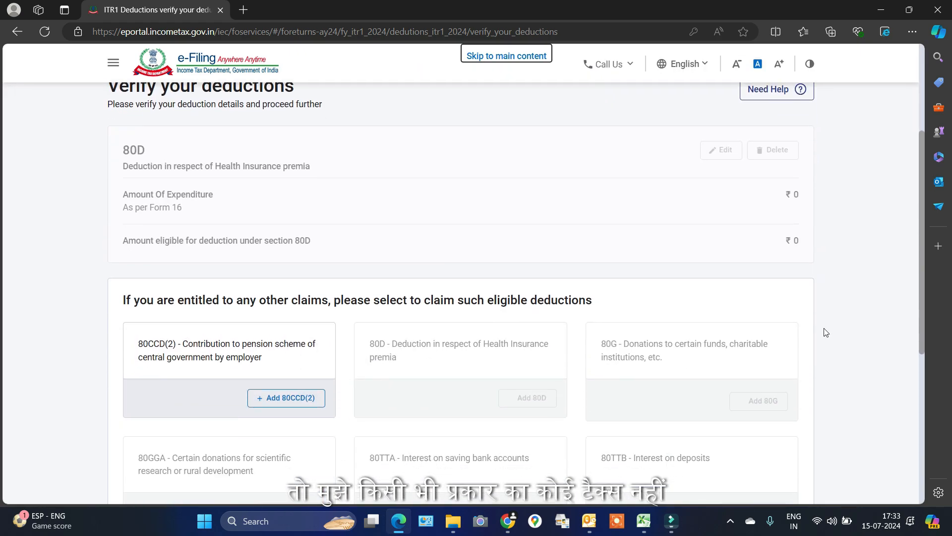
pyautogui.scroll(1, 773, 217)
pyautogui.scroll(-8, 773, 216)
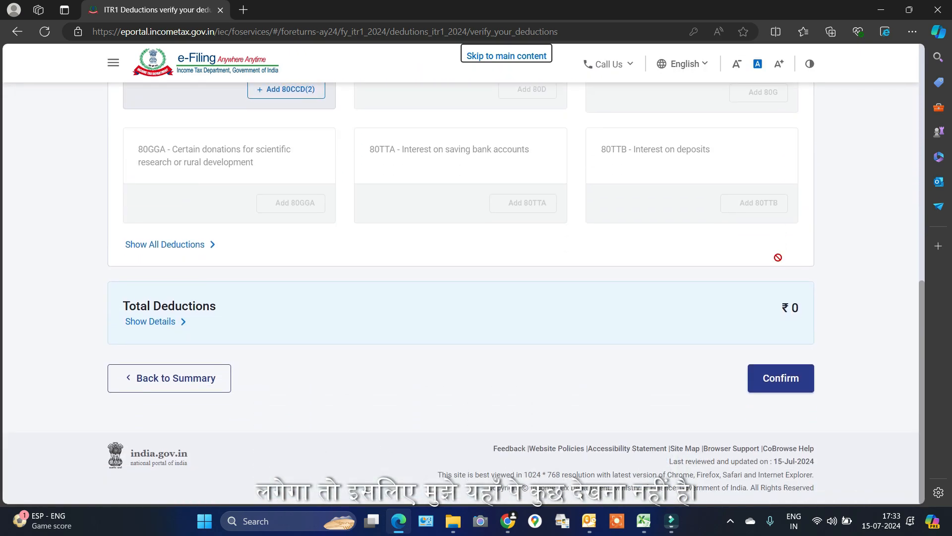
pyautogui.click(789, 385)
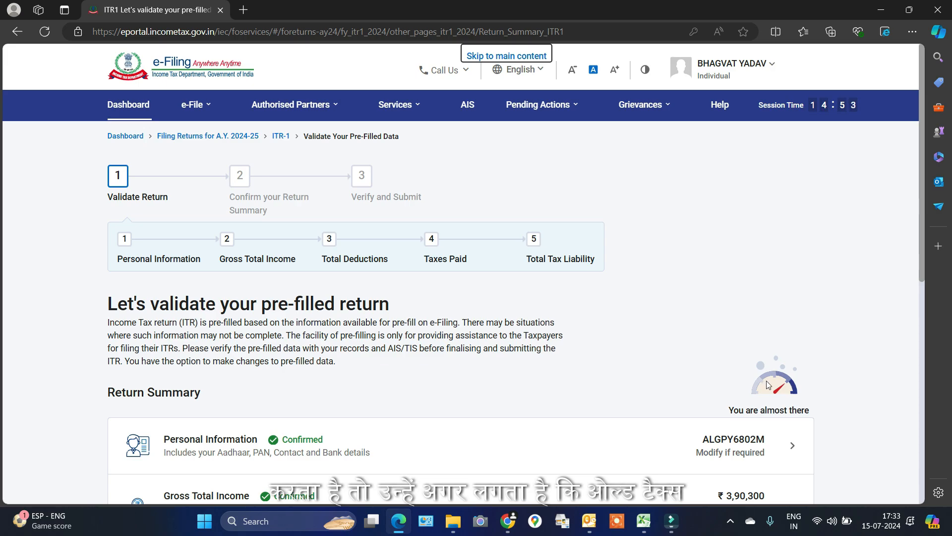
# Review the ₹0 Tax Paid section for confirmation
pyautogui.scroll(-1, 675, 322)
pyautogui.scroll(-7, 675, 322)
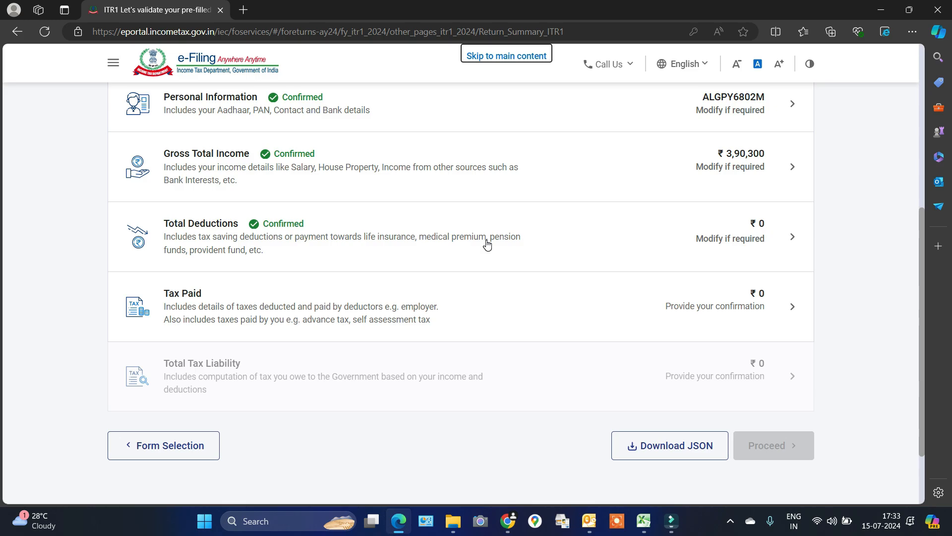
pyautogui.click(765, 316)
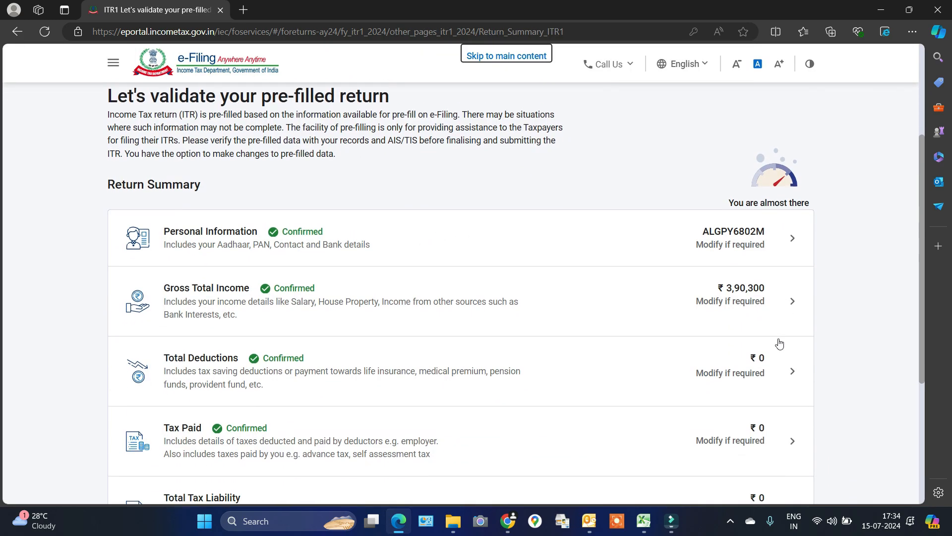
pyautogui.scroll(-1, 236, 287)
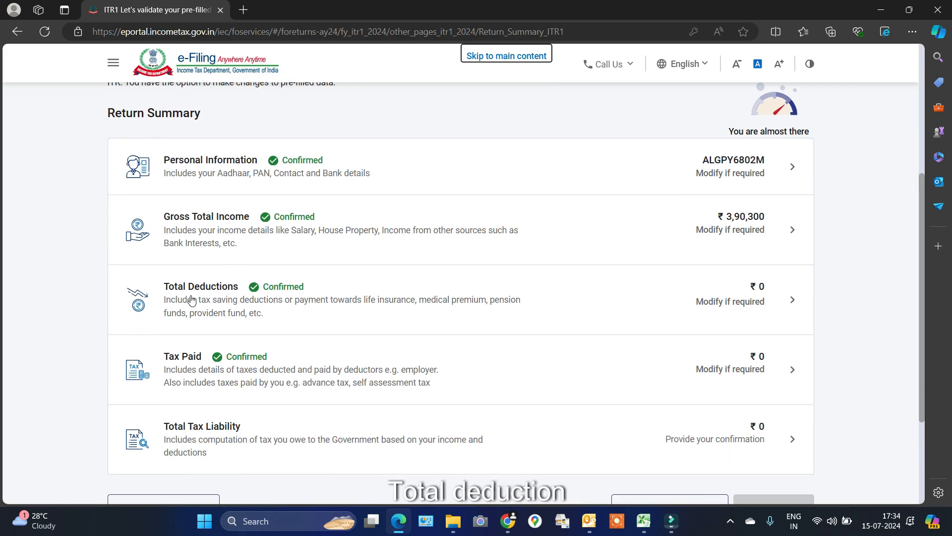
pyautogui.scroll(-1, 253, 323)
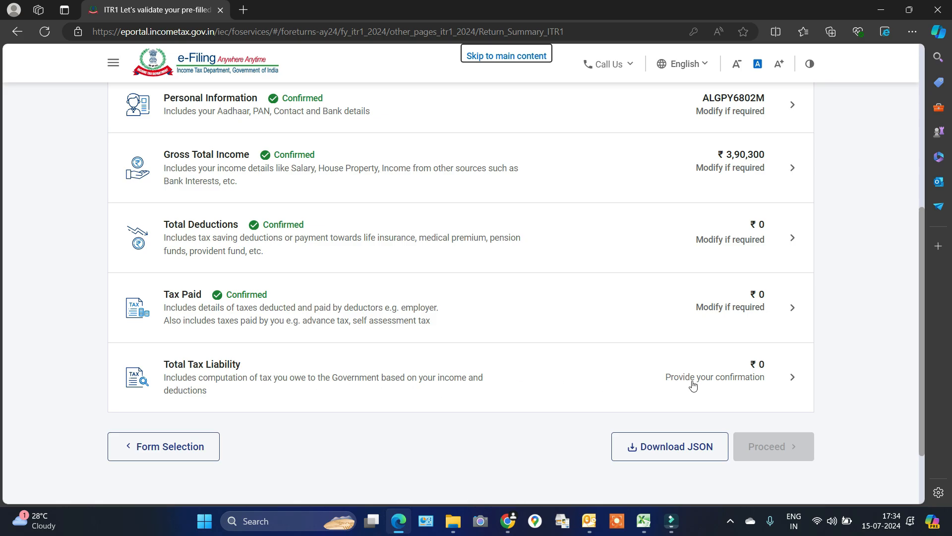
# Review the Total Tax Liability details and confirm the ₹0 liability
pyautogui.click(784, 386)
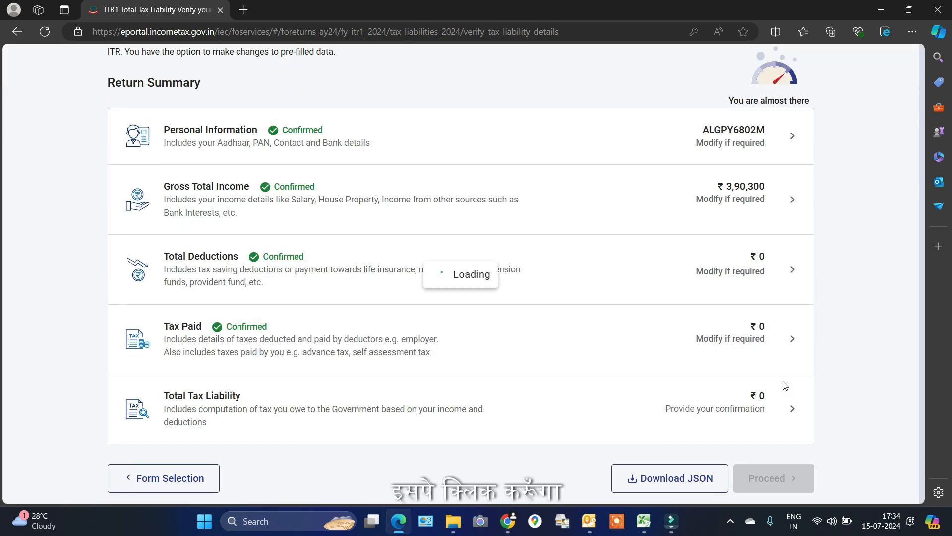
pyautogui.scroll(-4, 781, 285)
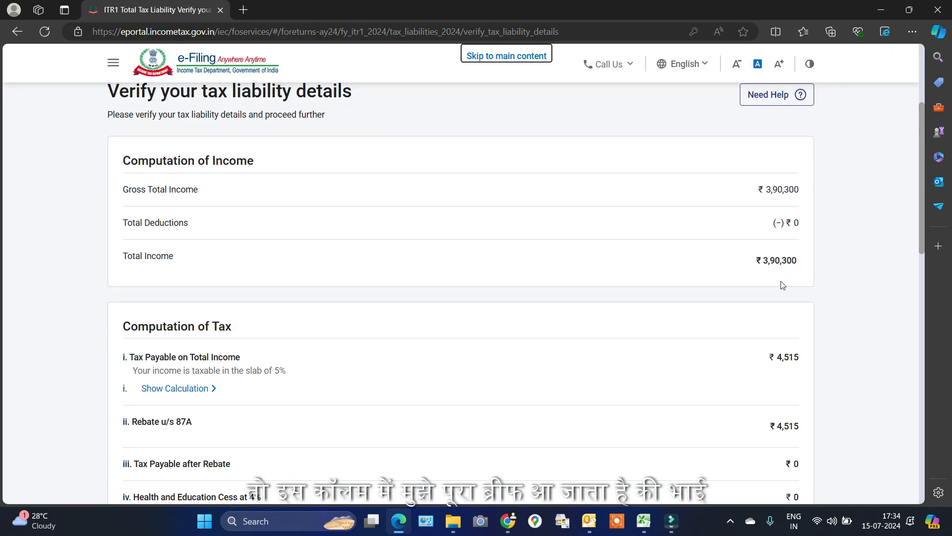
pyautogui.scroll(-1, 828, 231)
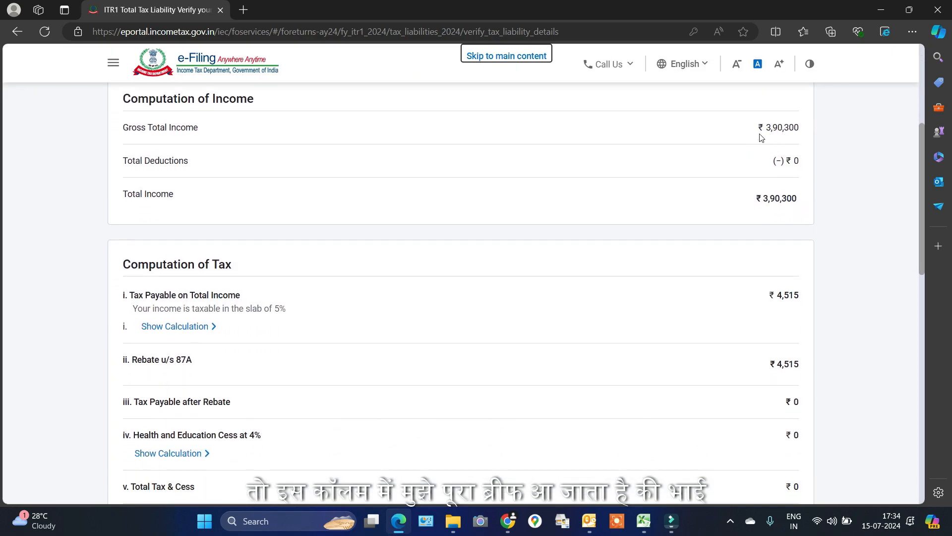
pyautogui.scroll(1, 781, 136)
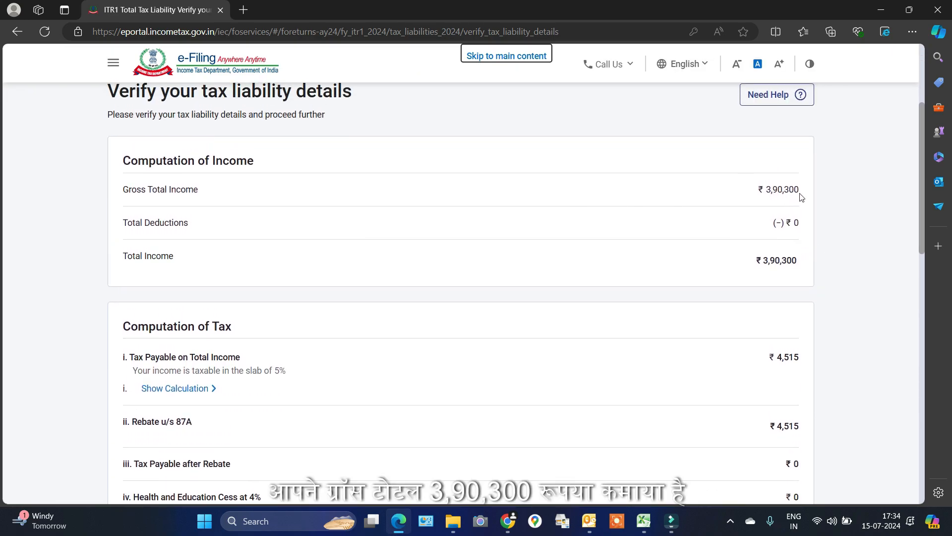
pyautogui.scroll(-2, 808, 210)
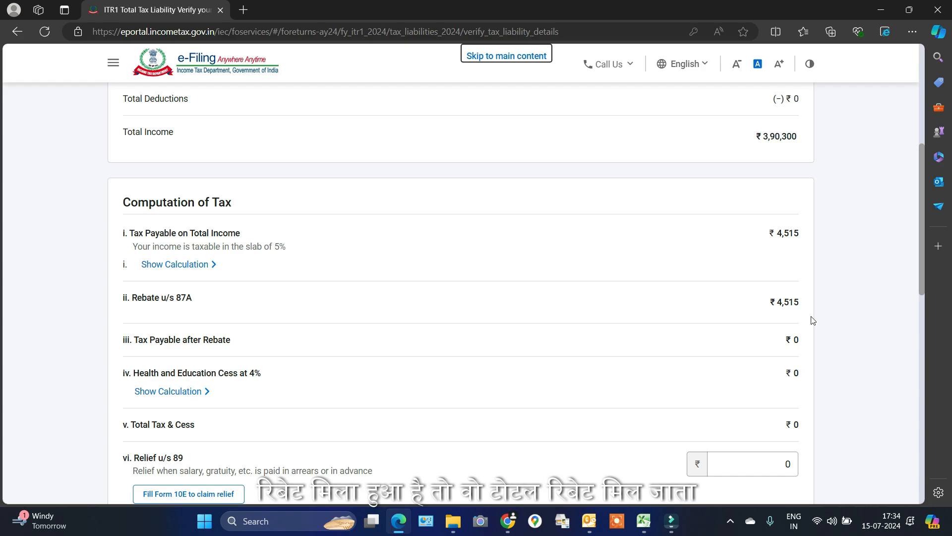
pyautogui.scroll(-4, 812, 323)
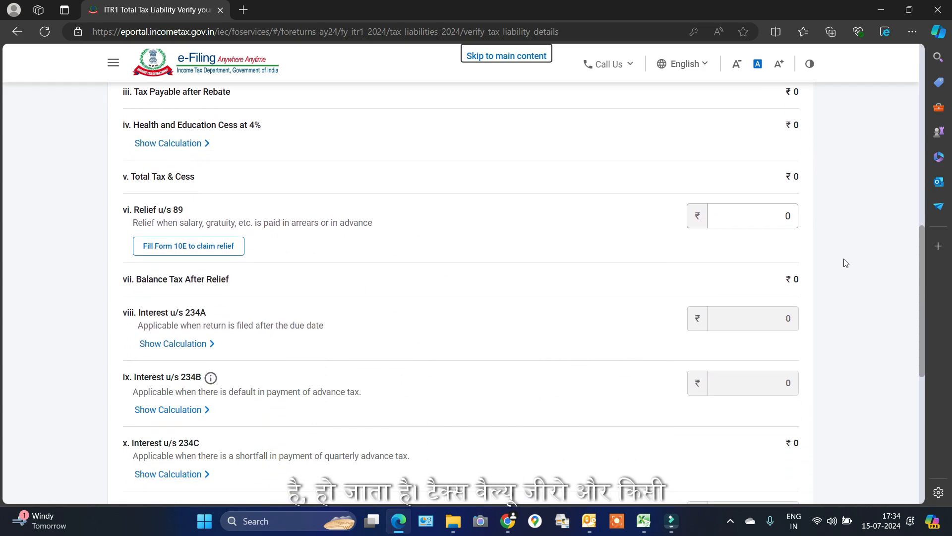
pyautogui.scroll(-6, 846, 263)
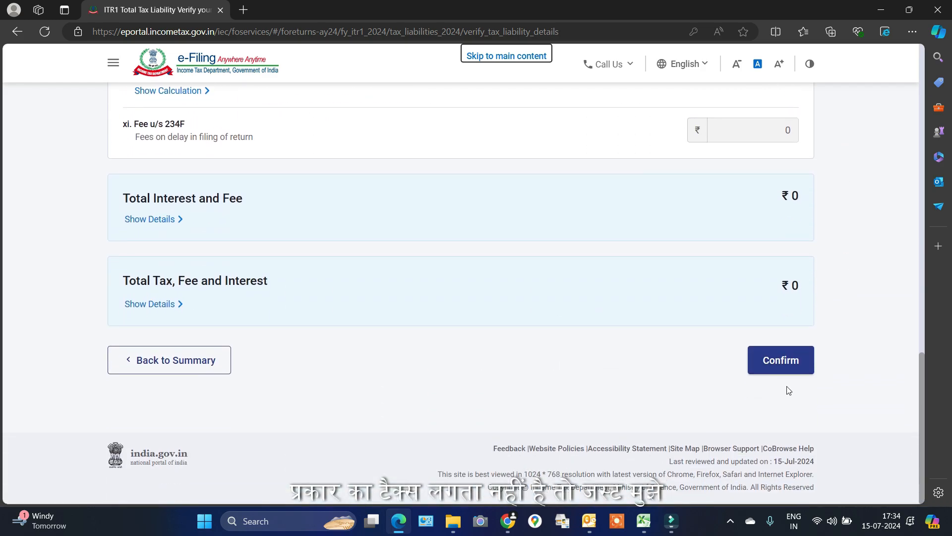
pyautogui.click(782, 365)
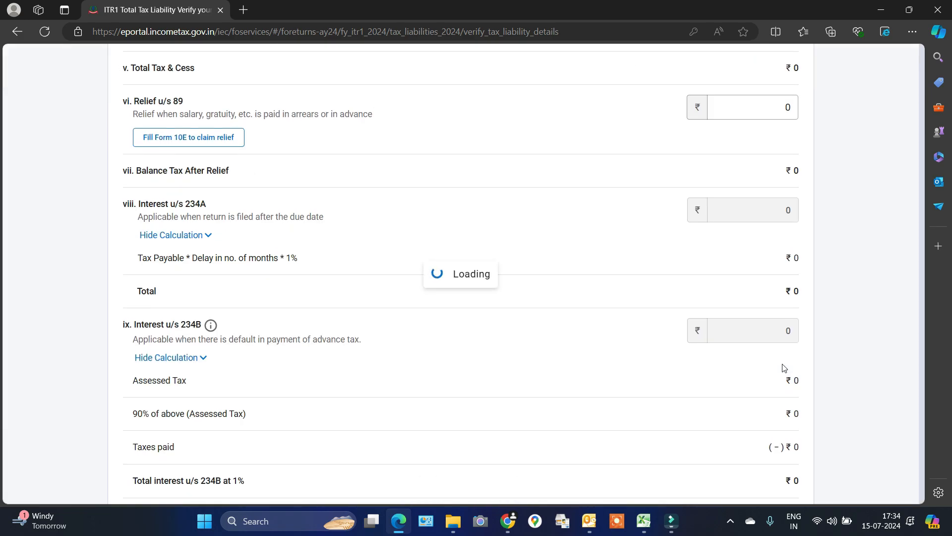
pyautogui.scroll(-7, 748, 314)
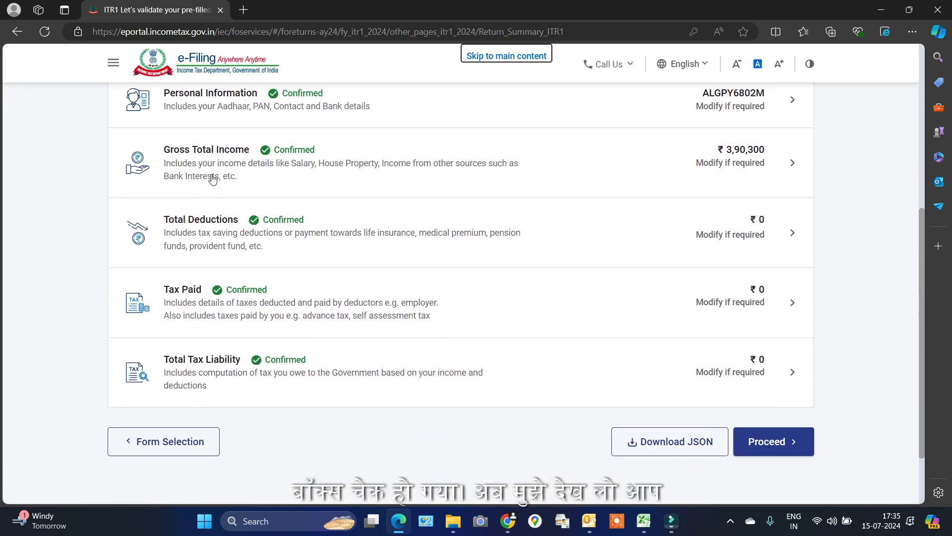
pyautogui.scroll(1, 212, 179)
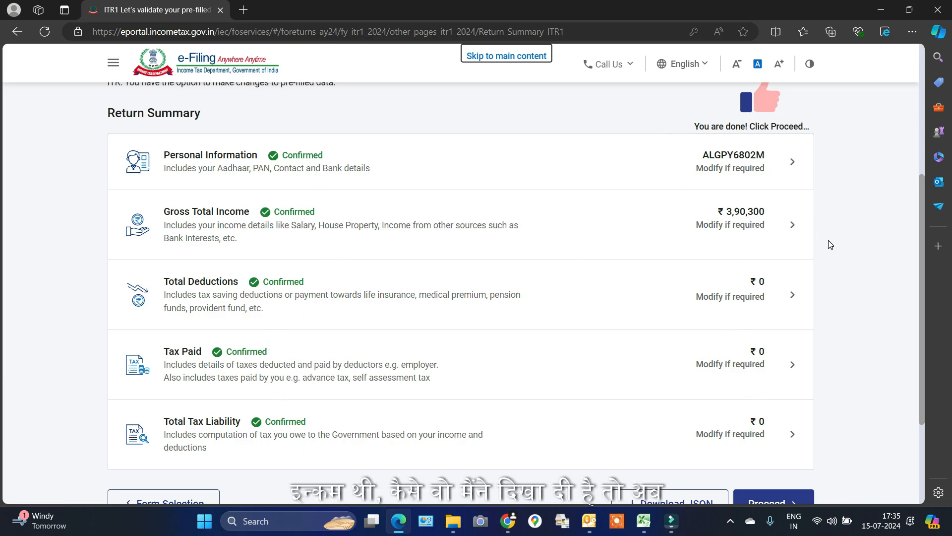
pyautogui.scroll(-3, 829, 255)
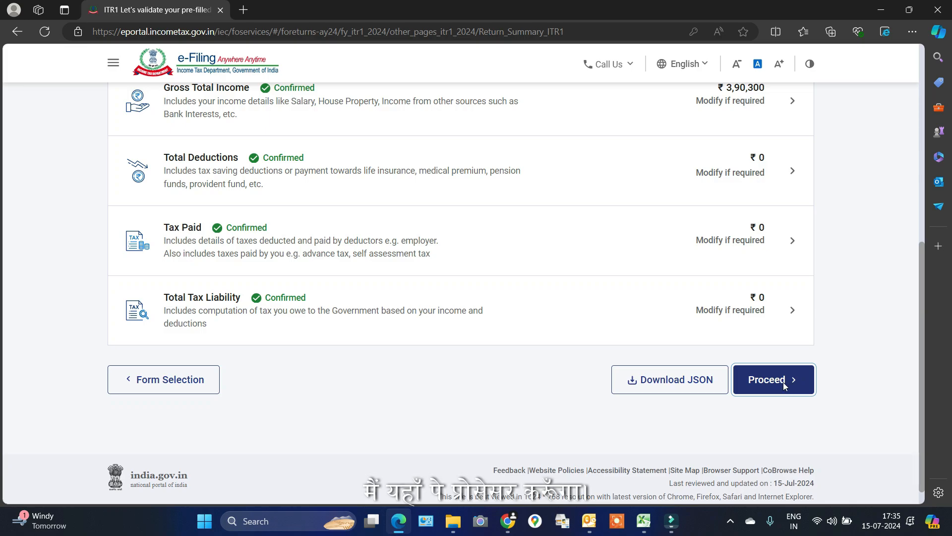
# Proceed past the tax summary showing ₹0 payable to the Preview Return page
pyautogui.click(785, 386)
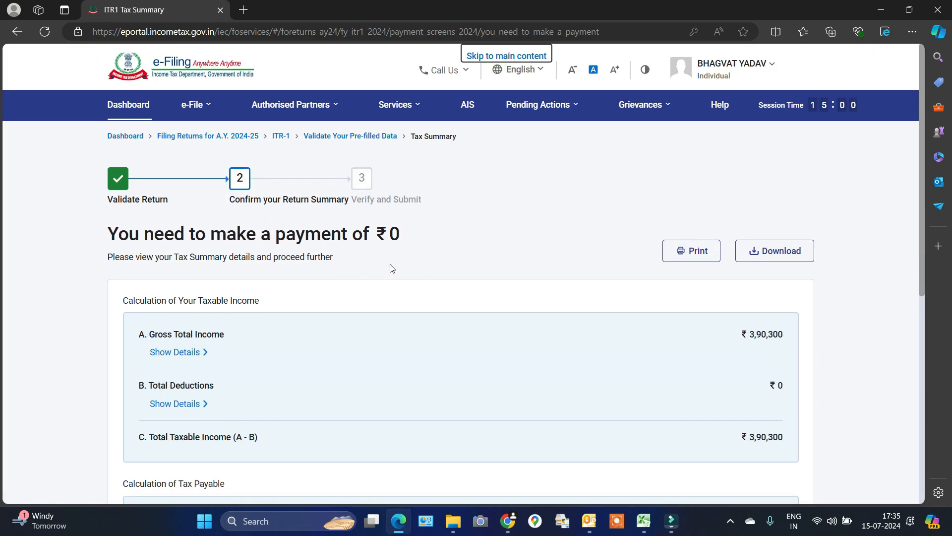
pyautogui.scroll(-8, 672, 266)
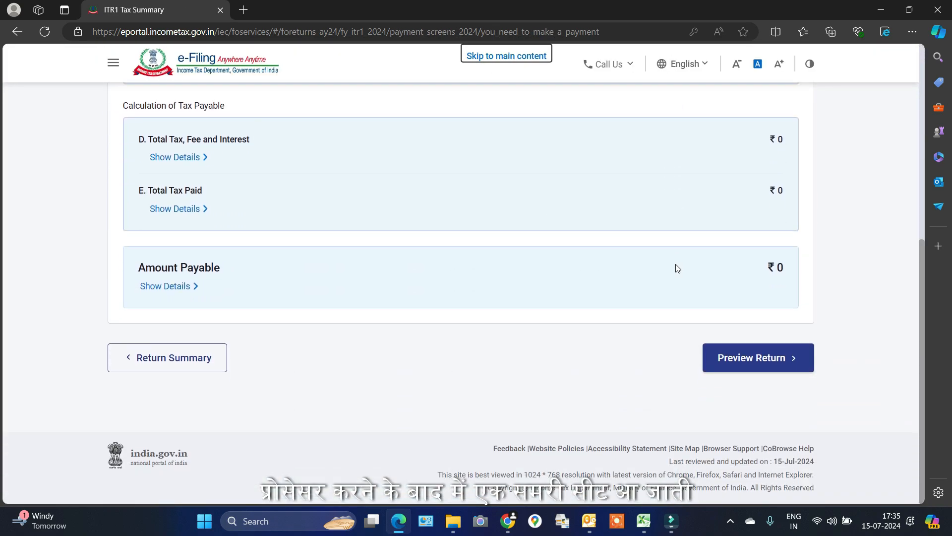
pyautogui.scroll(8, 677, 268)
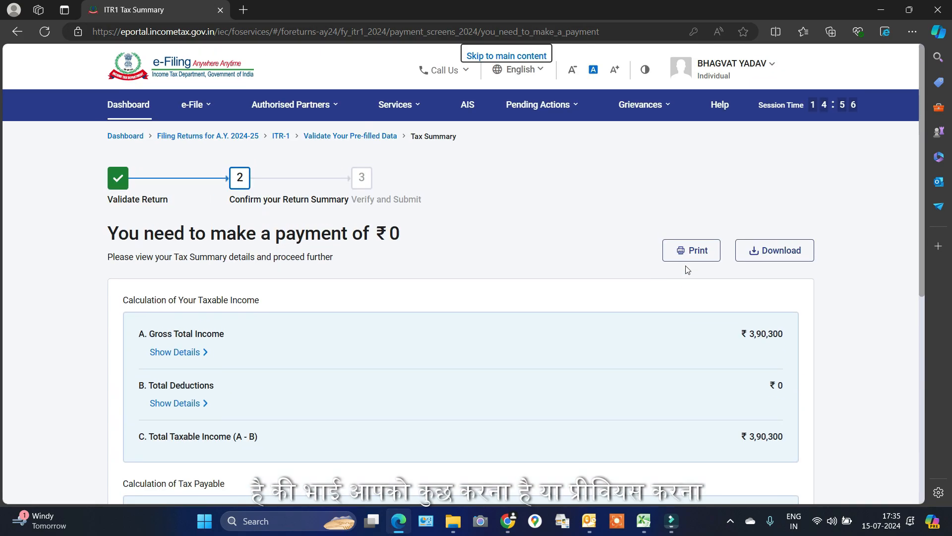
pyautogui.scroll(-8, 688, 269)
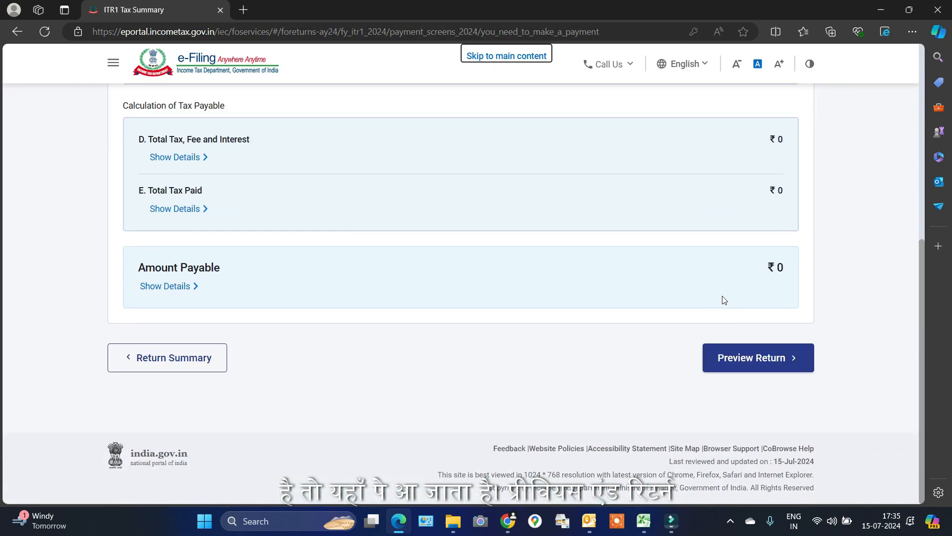
pyautogui.click(778, 364)
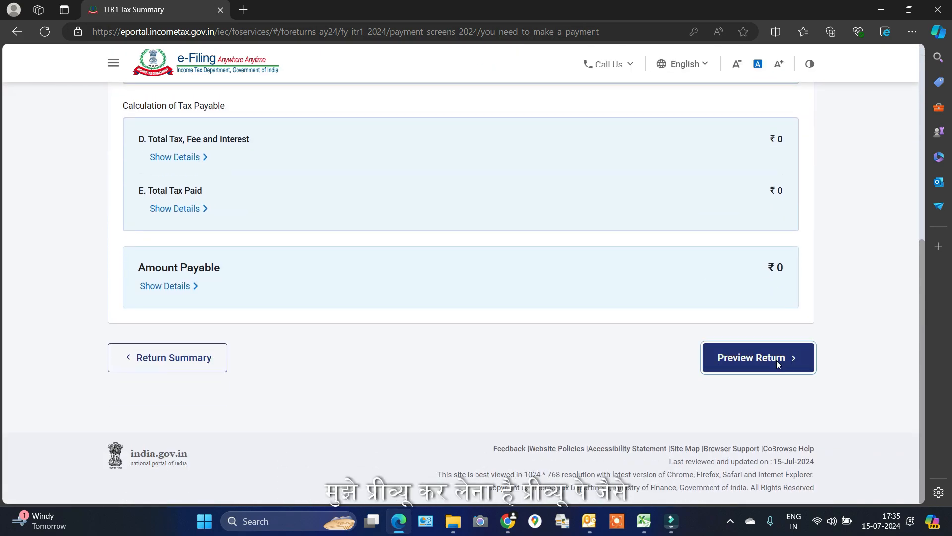
pyautogui.scroll(-3, 619, 308)
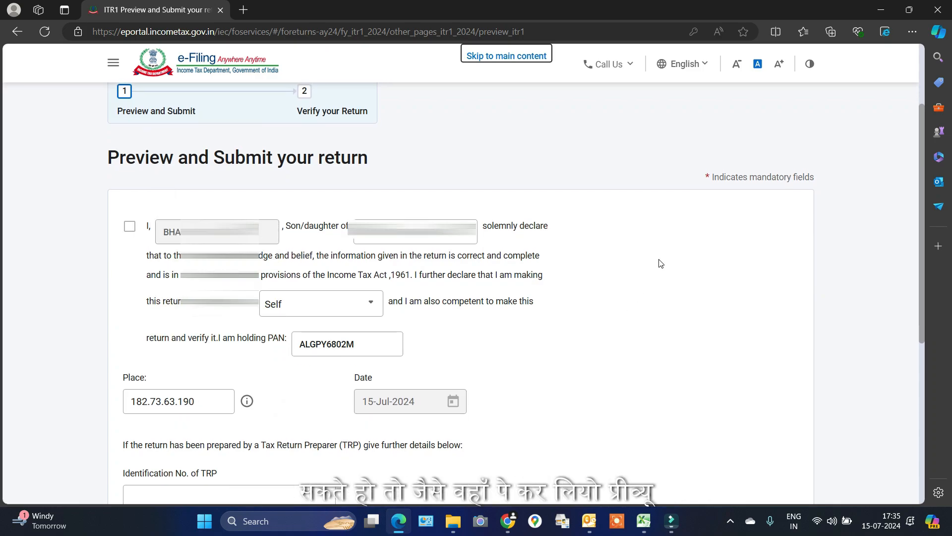
# Accept the self-declaration, preview the ITR-1 form and validate it with no errors
pyautogui.scroll(-1, 665, 266)
pyautogui.scroll(1, 665, 265)
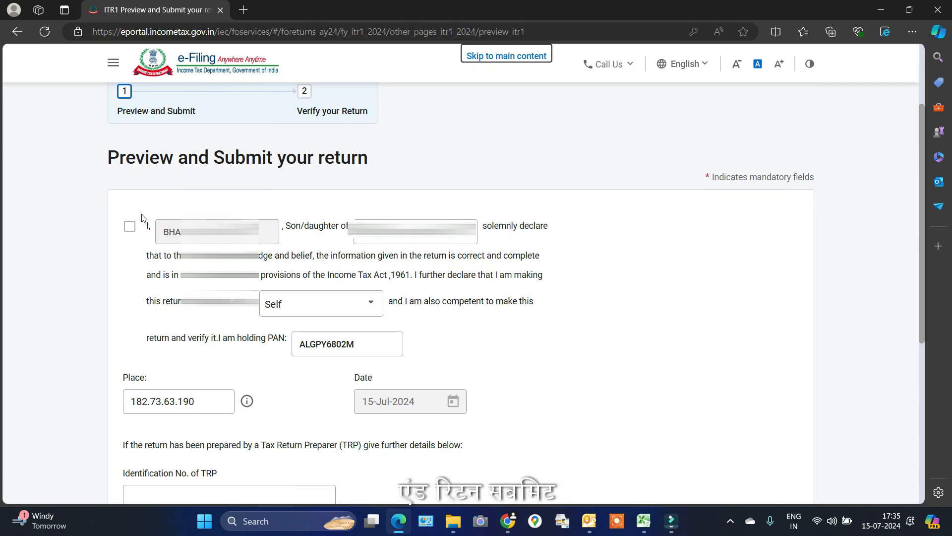
pyautogui.click(131, 227)
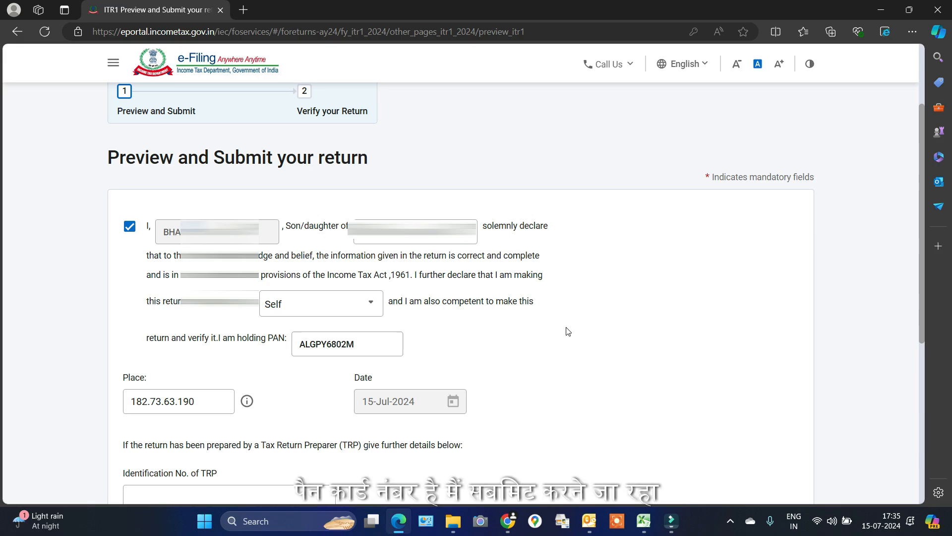
pyautogui.scroll(-3, 592, 340)
pyautogui.click(756, 461)
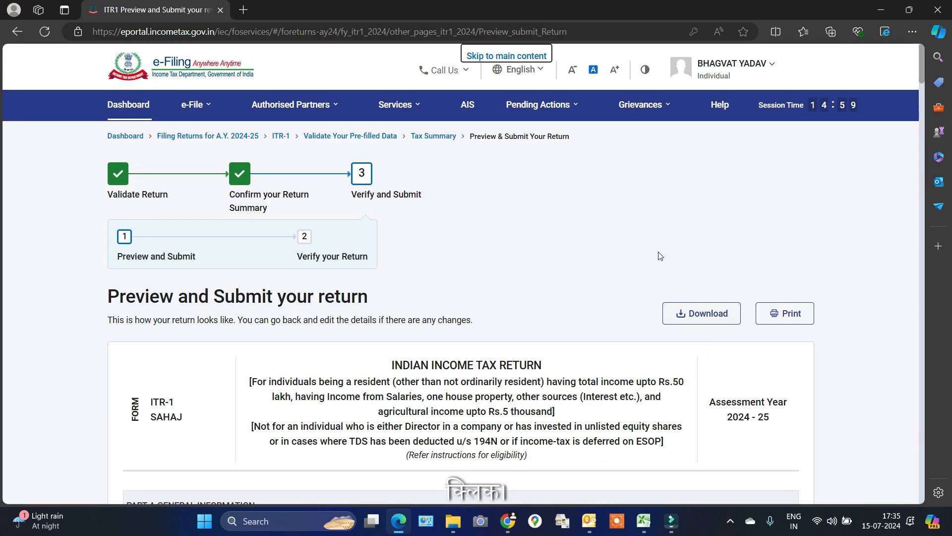
pyautogui.press('End')
pyautogui.click(756, 342)
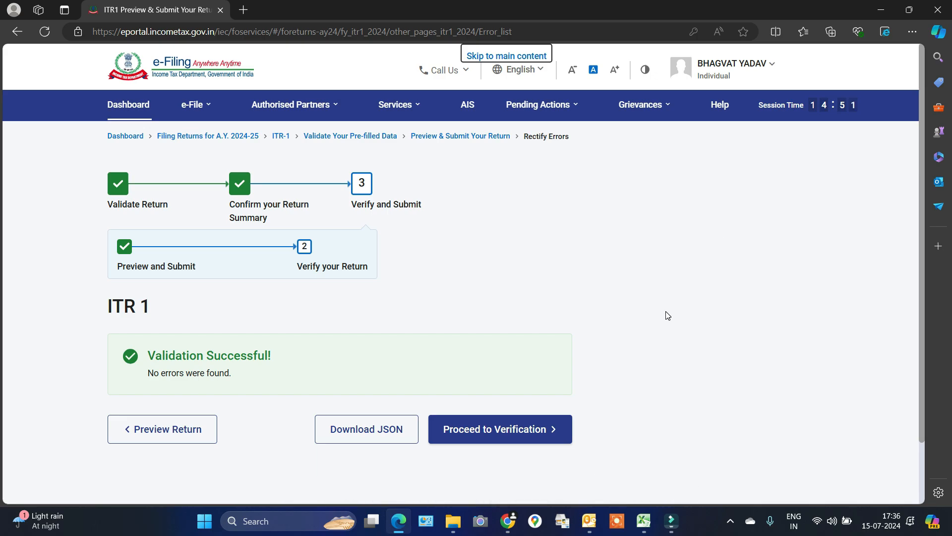
pyautogui.click(500, 430)
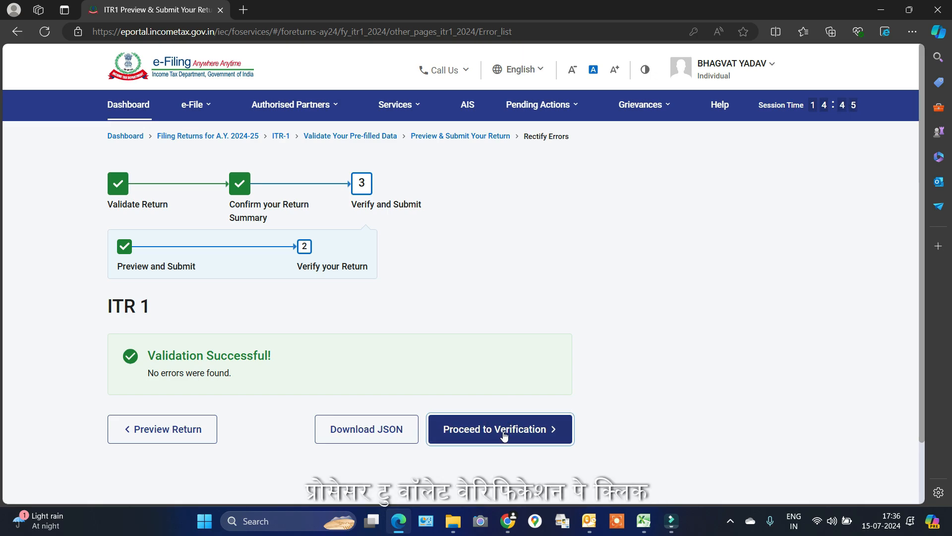
# Choose e-Verify Now using OTP on the Aadhaar-registered mobile number
pyautogui.click(503, 430)
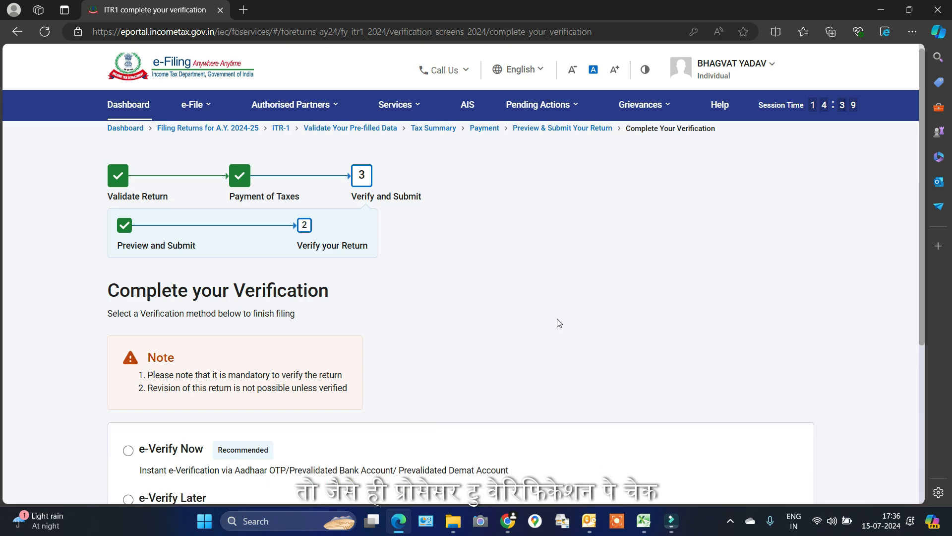
pyautogui.scroll(-4, 559, 323)
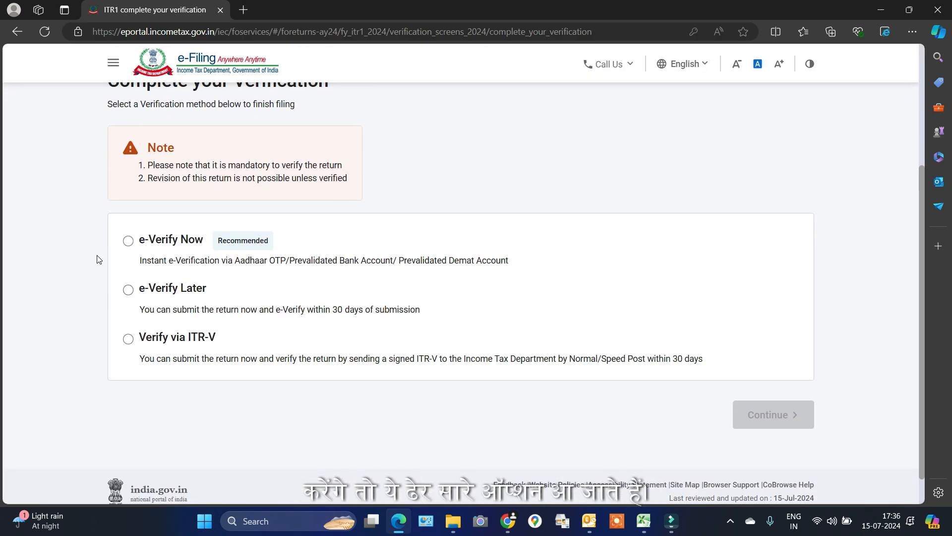
pyautogui.click(129, 241)
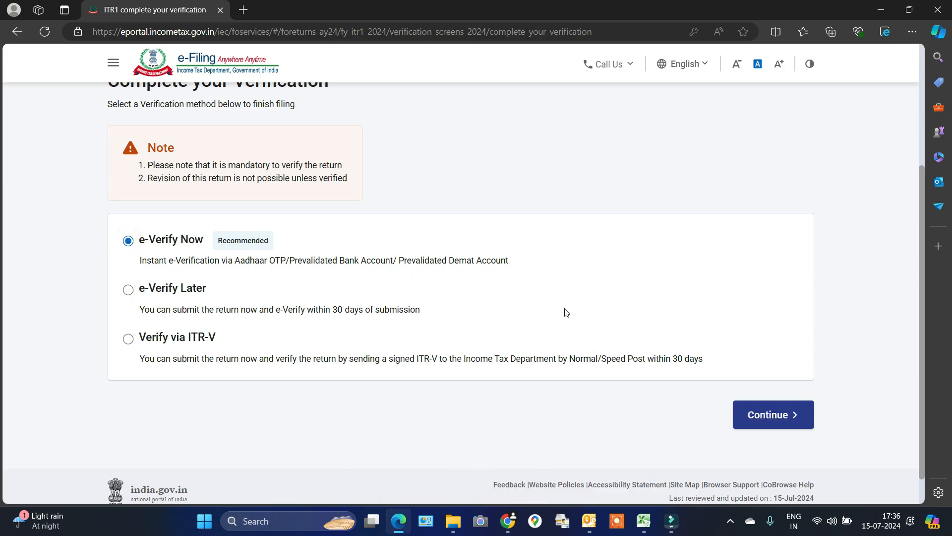
pyautogui.click(774, 419)
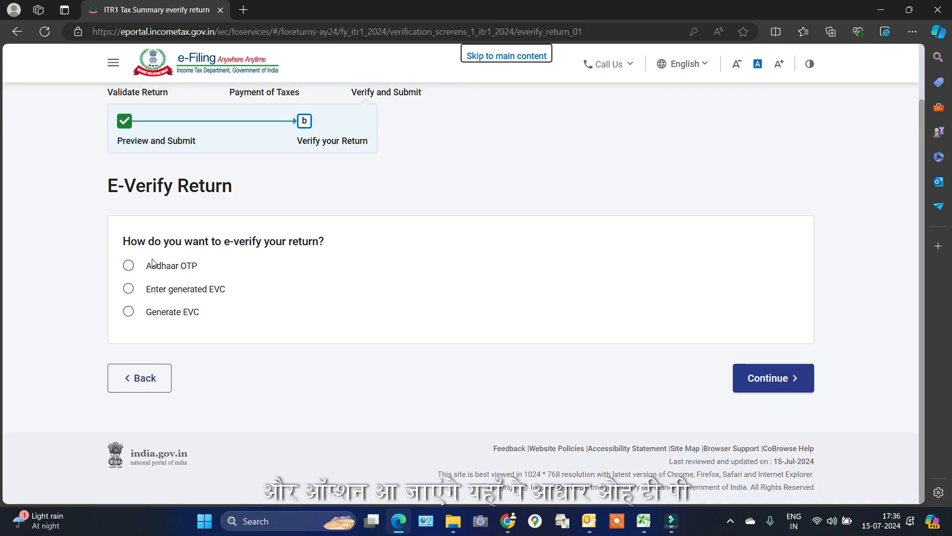
pyautogui.click(129, 264)
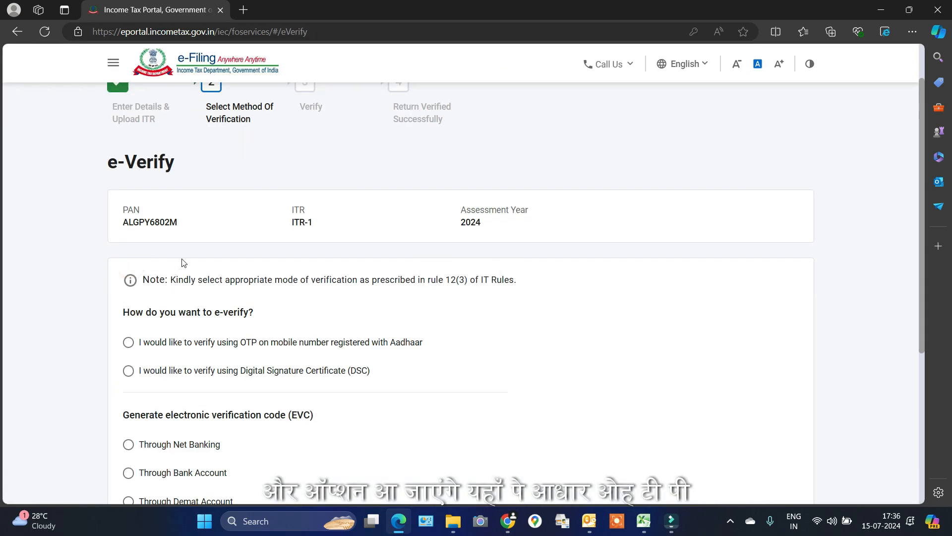
pyautogui.scroll(-3, 263, 238)
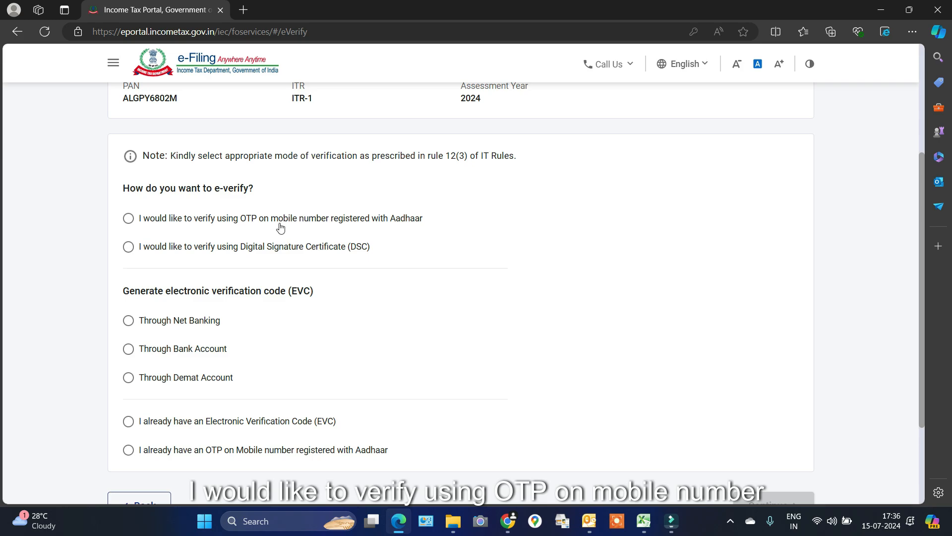
pyautogui.click(128, 219)
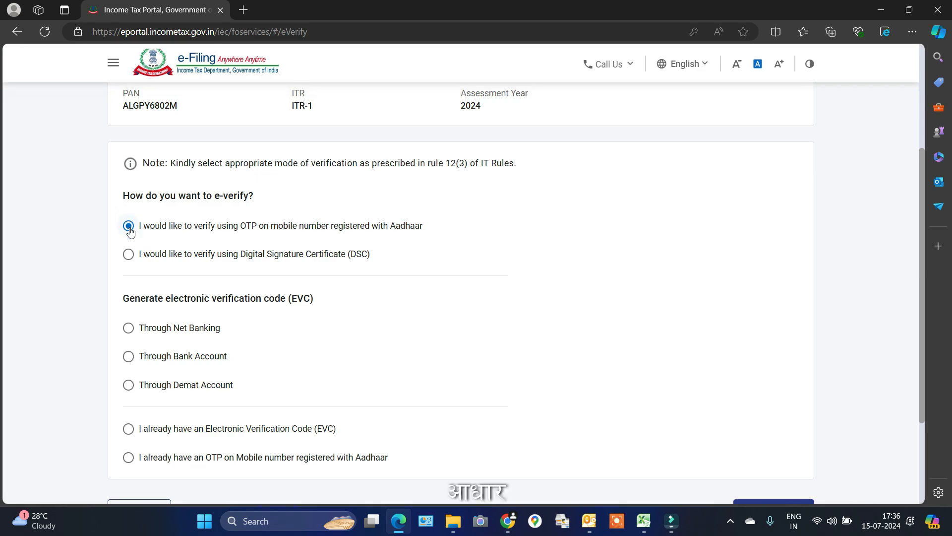
pyautogui.scroll(-3, 516, 270)
pyautogui.click(778, 389)
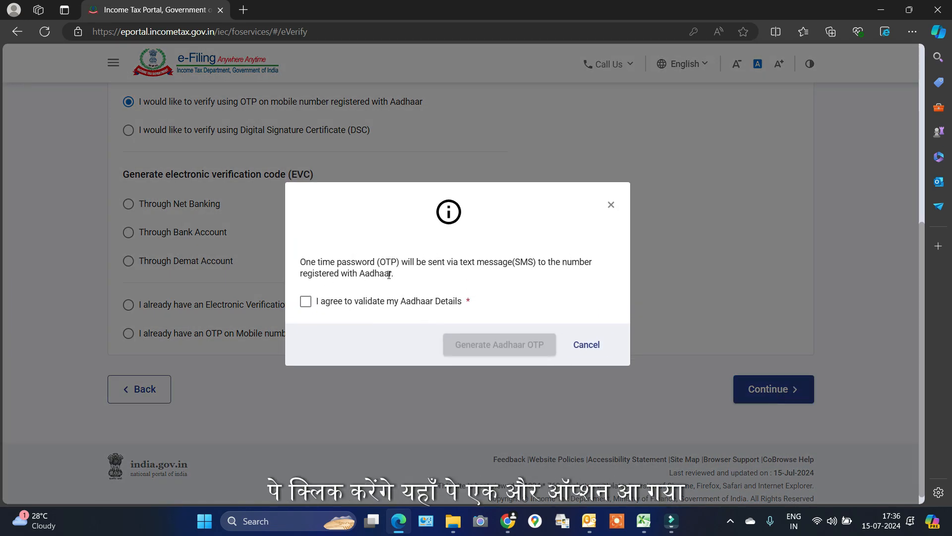
# Consent to Aadhaar validation, generate the Aadhaar OTP, enter it and validate
pyautogui.click(305, 303)
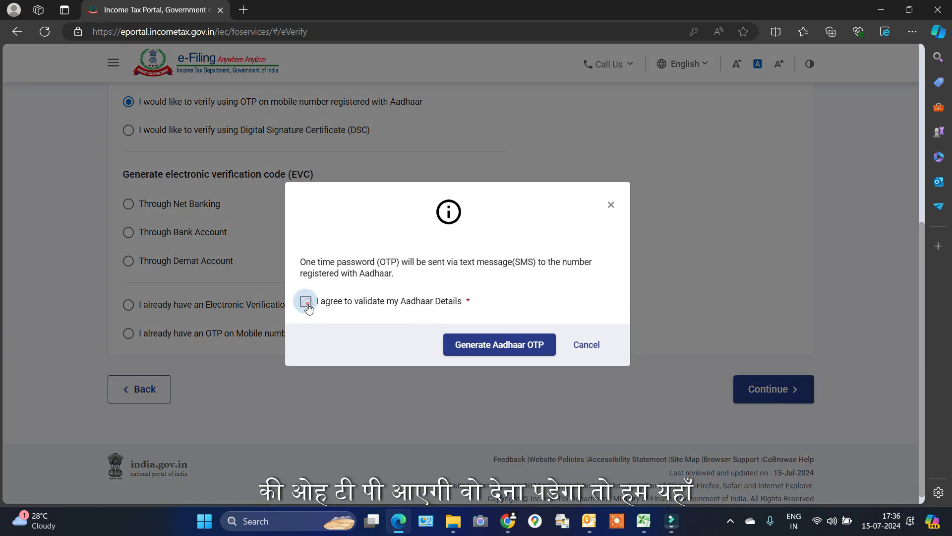
pyautogui.click(502, 347)
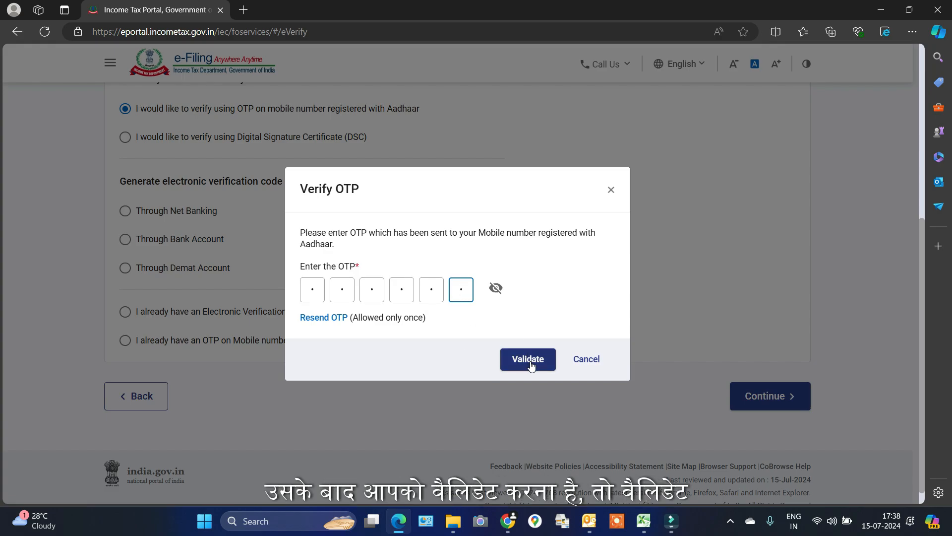
pyautogui.click(530, 362)
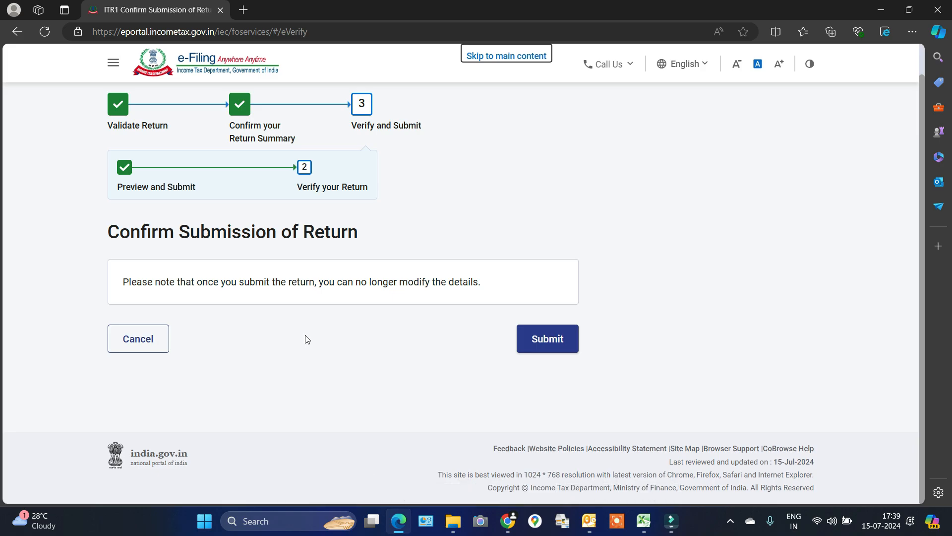
# Submit the Aadhaar-verified ITR-1 return for AY 2024-25 from the Confirm Submission page
pyautogui.click(553, 342)
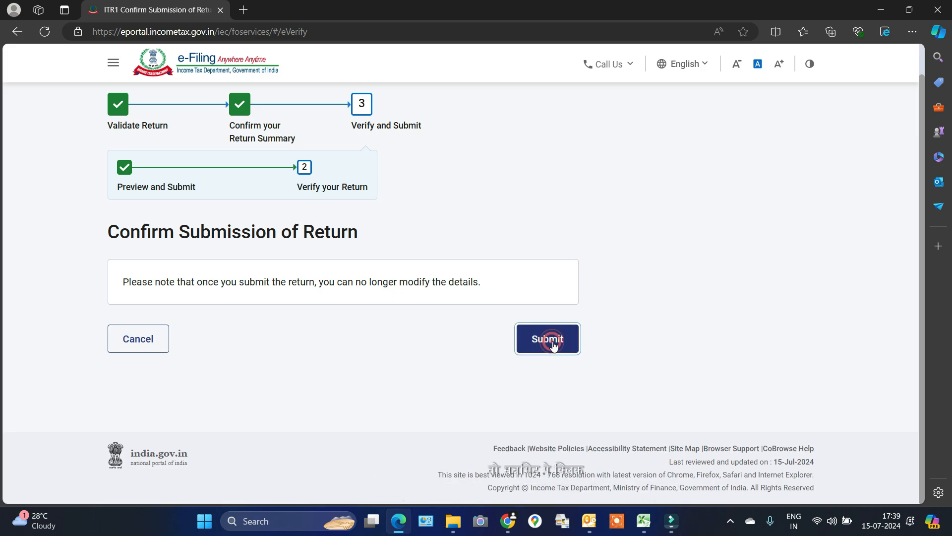